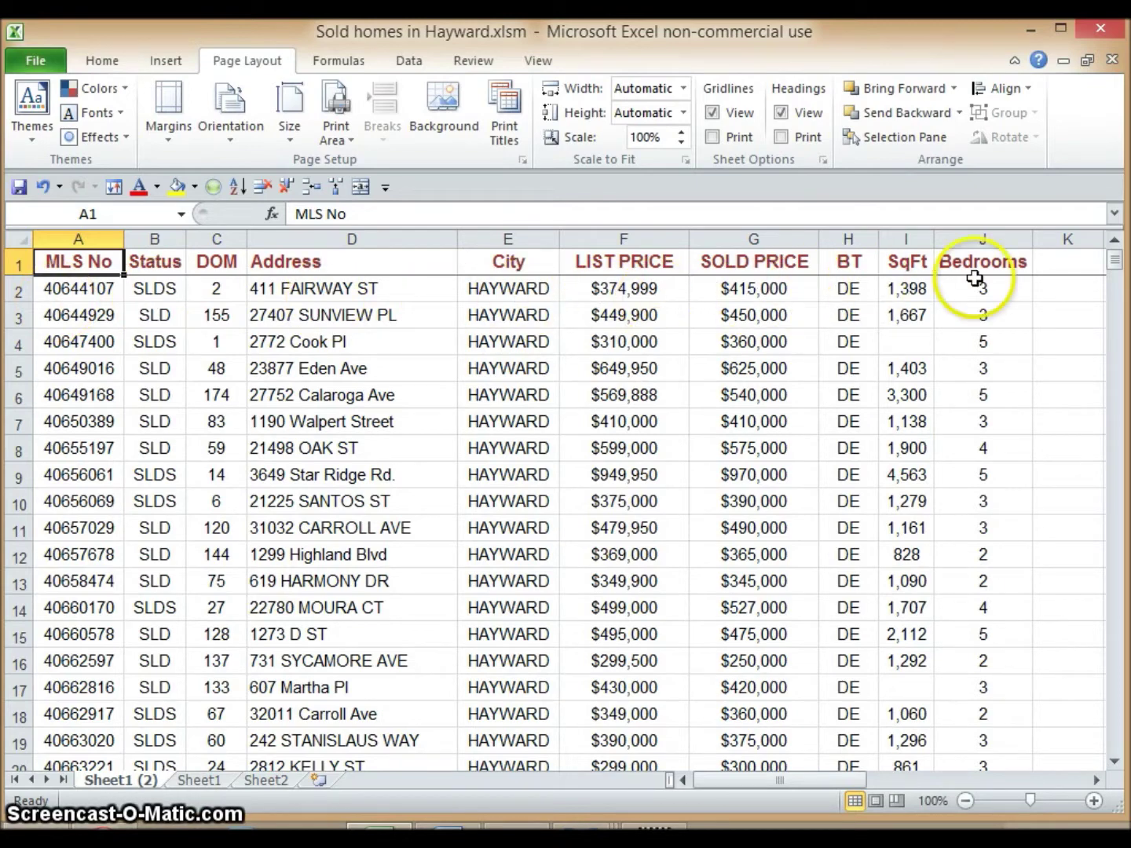
Review the home sales list on Sheet1 (2) and highlight the LIST PRICE, SOLD PRICE and Bedrooms columns
{"action": "left_click_drag", "start_coordinate": [1115, 270], "coordinate": [1097, 738]}
{"action": "key", "text": "ctrl+Home"}
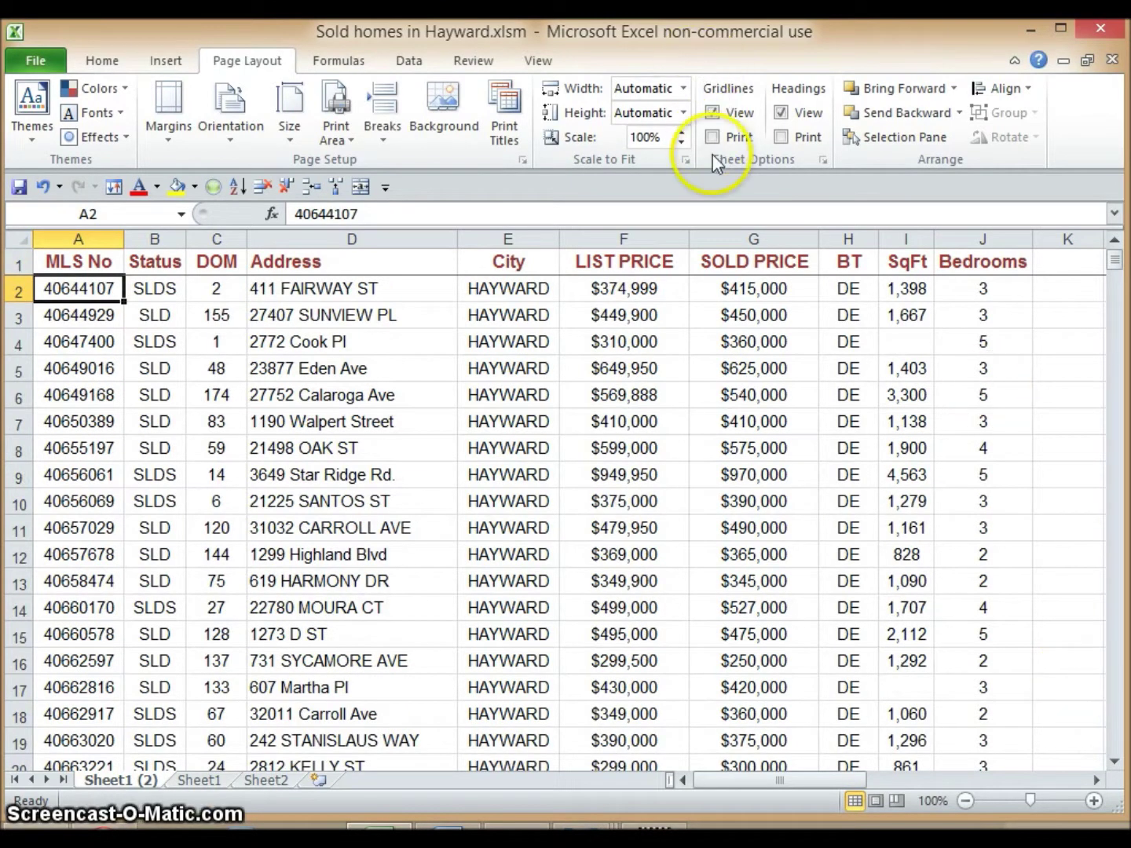
{"action": "left_click", "coordinate": [634, 236]}
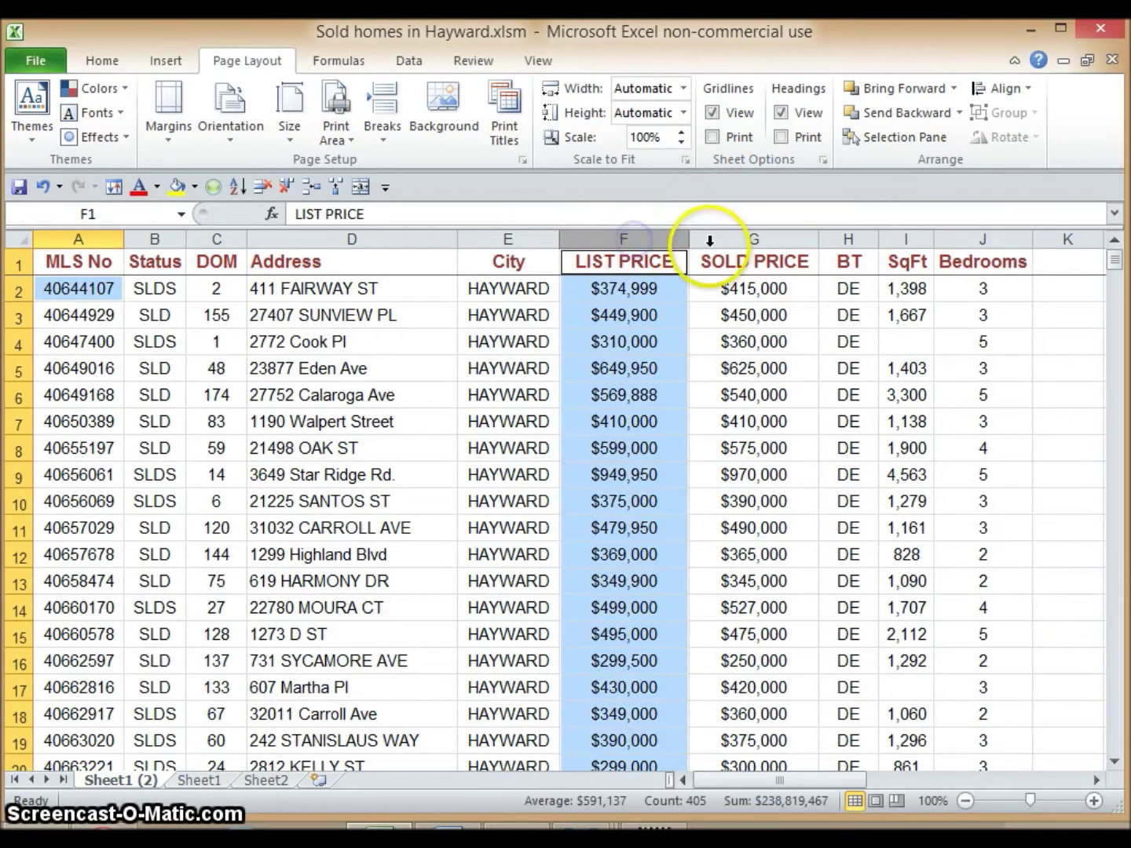
{"action": "left_click", "coordinate": [749, 235], "text": "ctrl"}
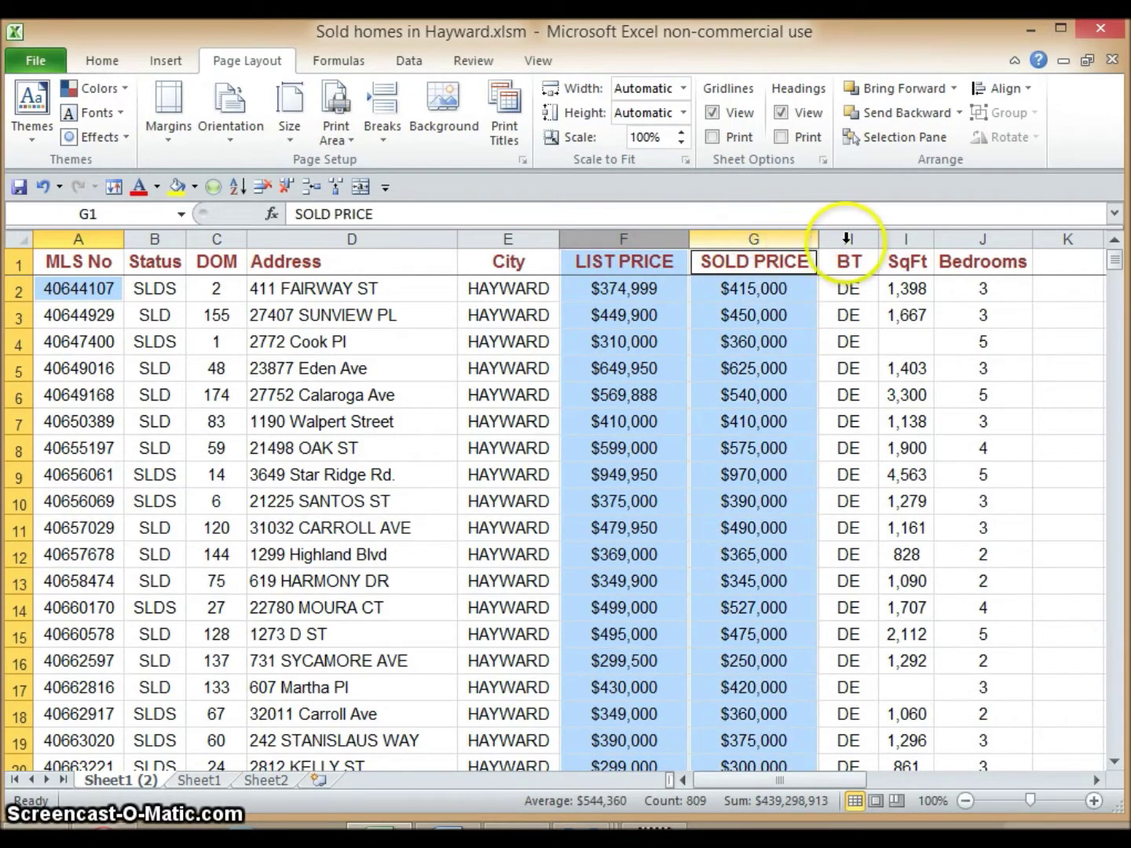
{"action": "left_click", "coordinate": [965, 238], "text": "ctrl"}
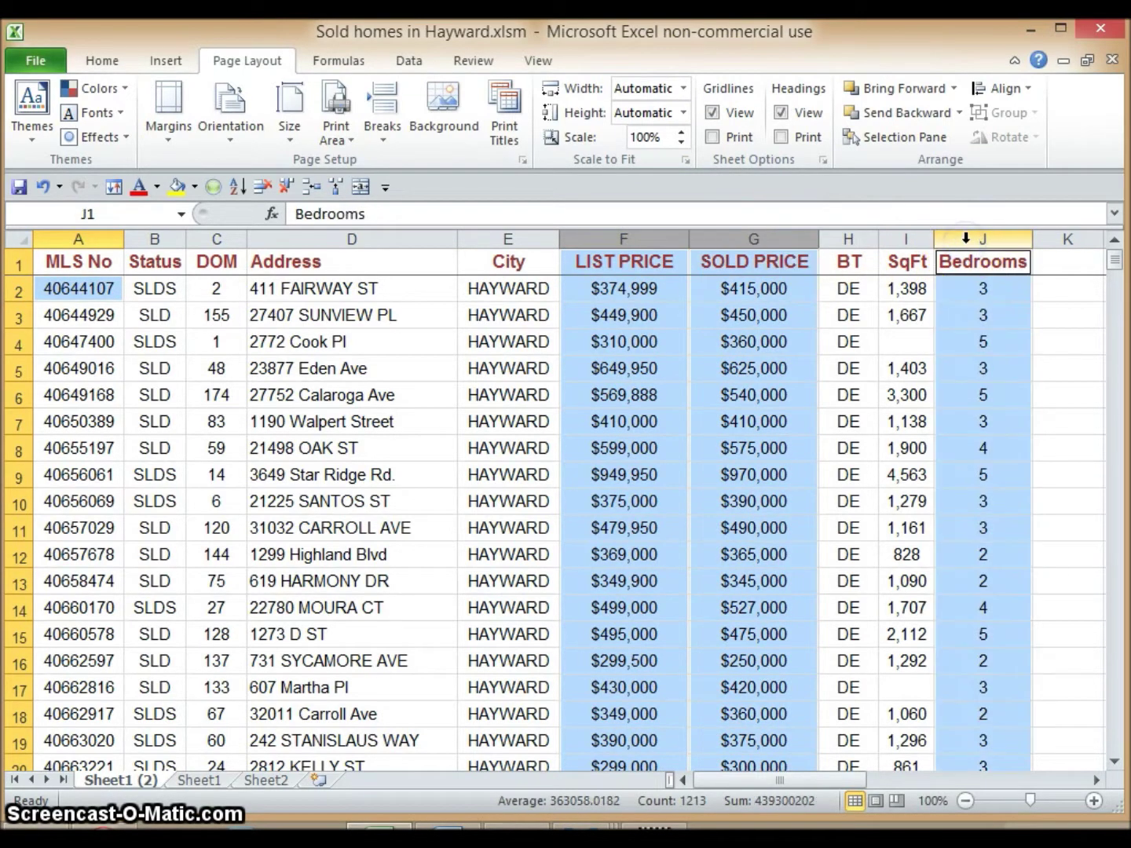
Examine the per-bedroom averages on Sheet1 and the Average List vs Sold Price chart on Sheet2
{"action": "left_click", "coordinate": [209, 782]}
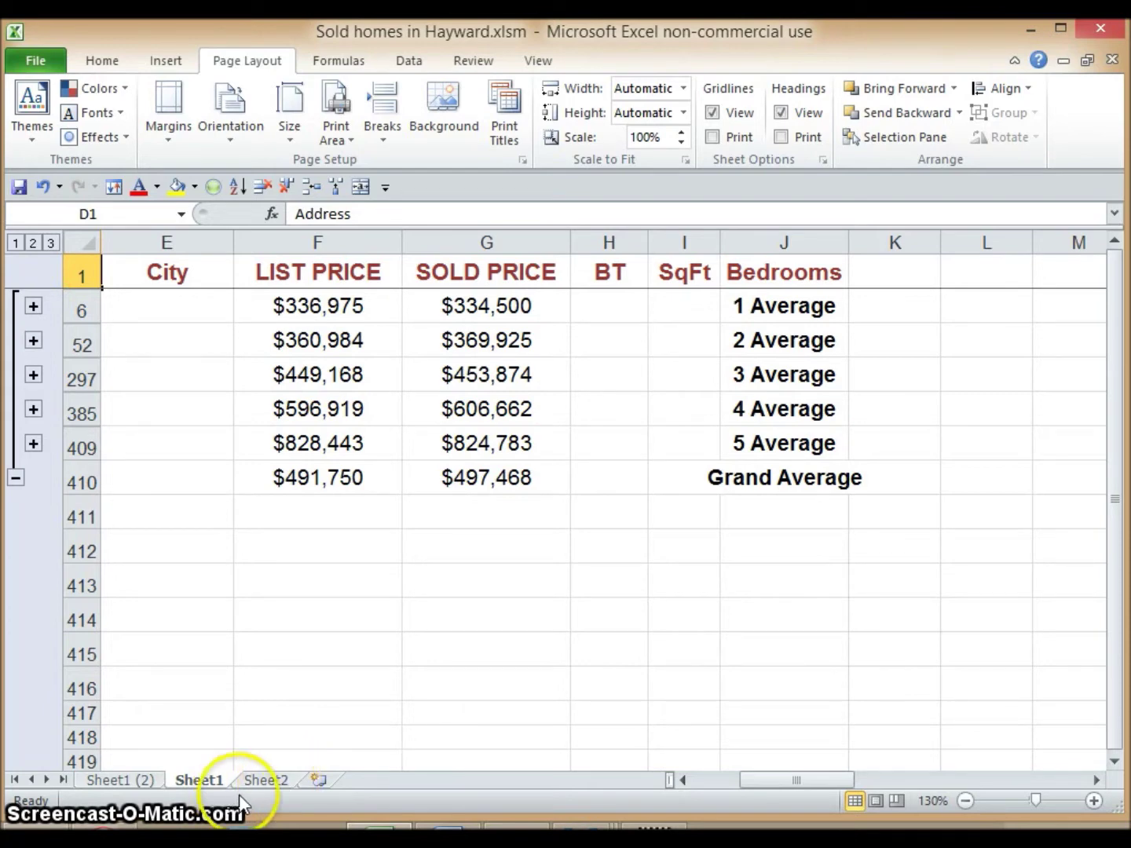
{"action": "left_click", "coordinate": [280, 781]}
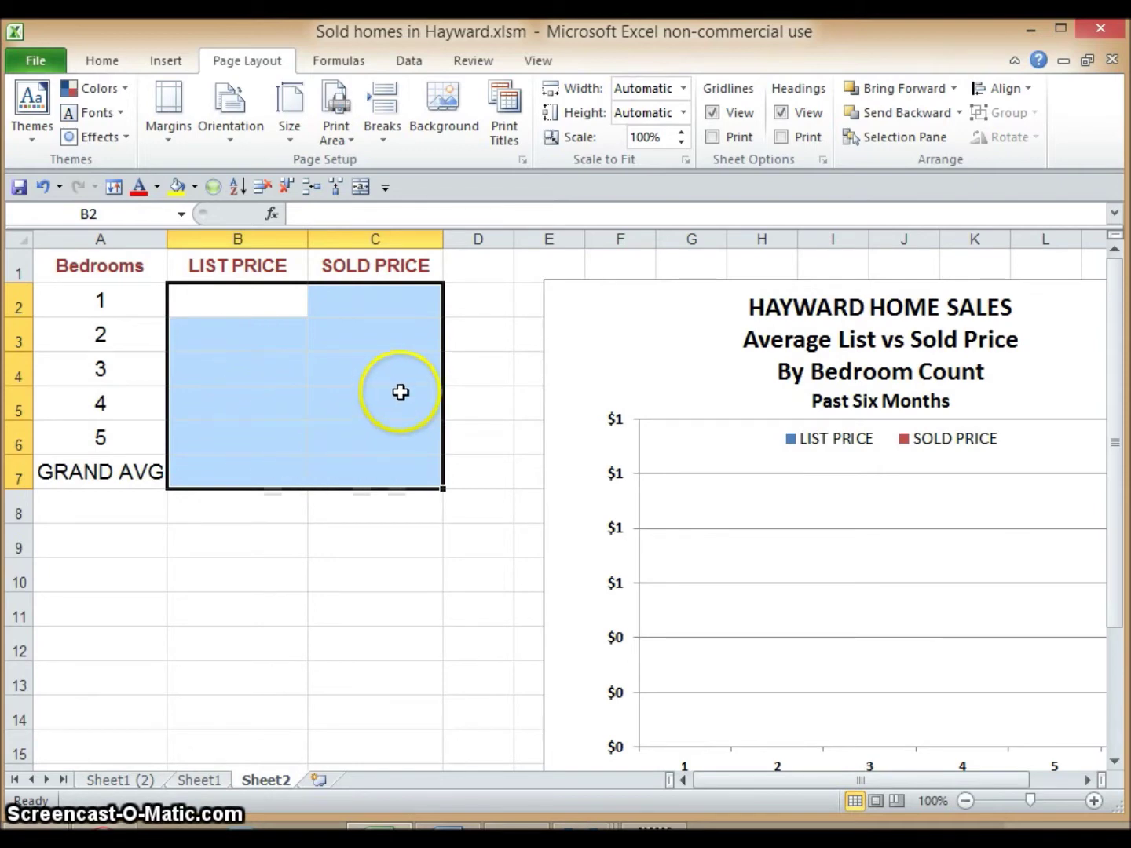
{"action": "scroll", "coordinate": [1114, 613], "scroll_direction": "down", "scroll_amount": 1}
{"action": "left_click_drag", "start_coordinate": [913, 768], "coordinate": [923, 769]}
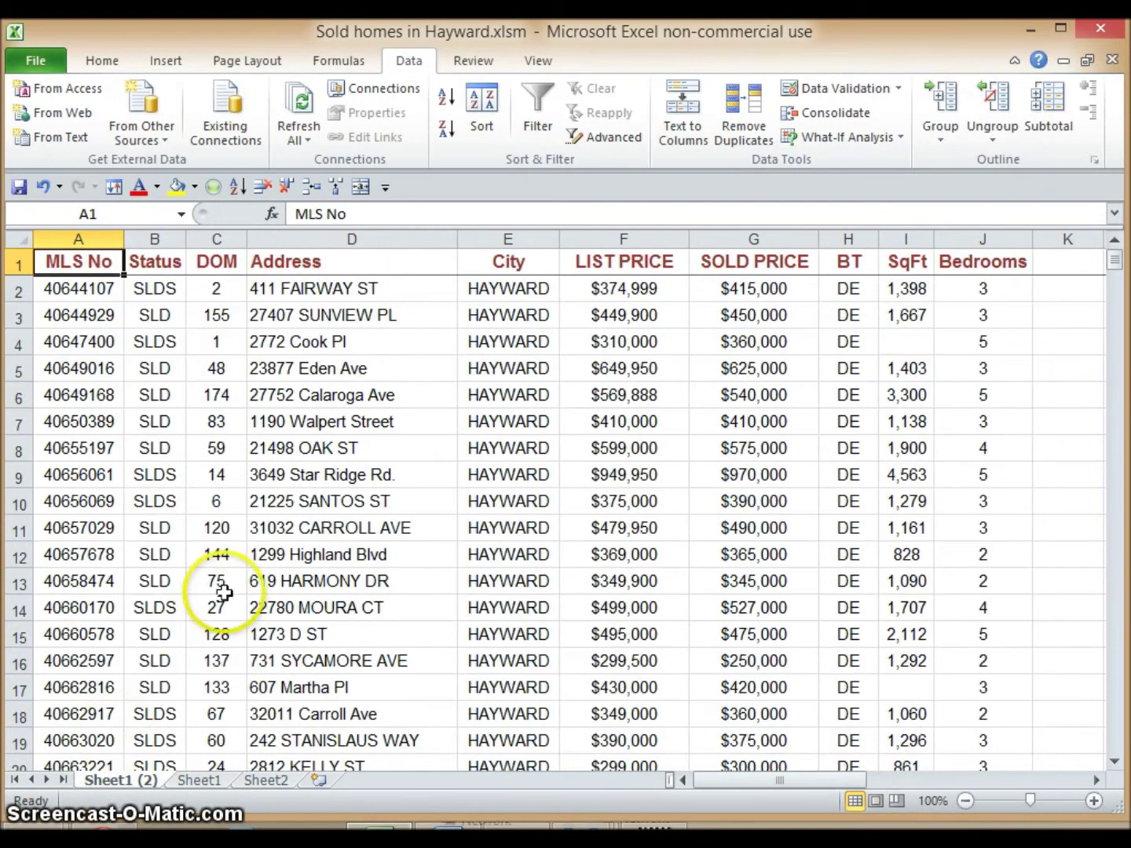
Sort the whole Sheet1 (2) data by Bedrooms values, smallest to largest, treating the first row as headers
{"action": "scroll", "coordinate": [224, 587], "scroll_direction": "up", "scroll_amount": 1}
{"action": "scroll", "coordinate": [236, 587], "scroll_direction": "up", "scroll_amount": 1}
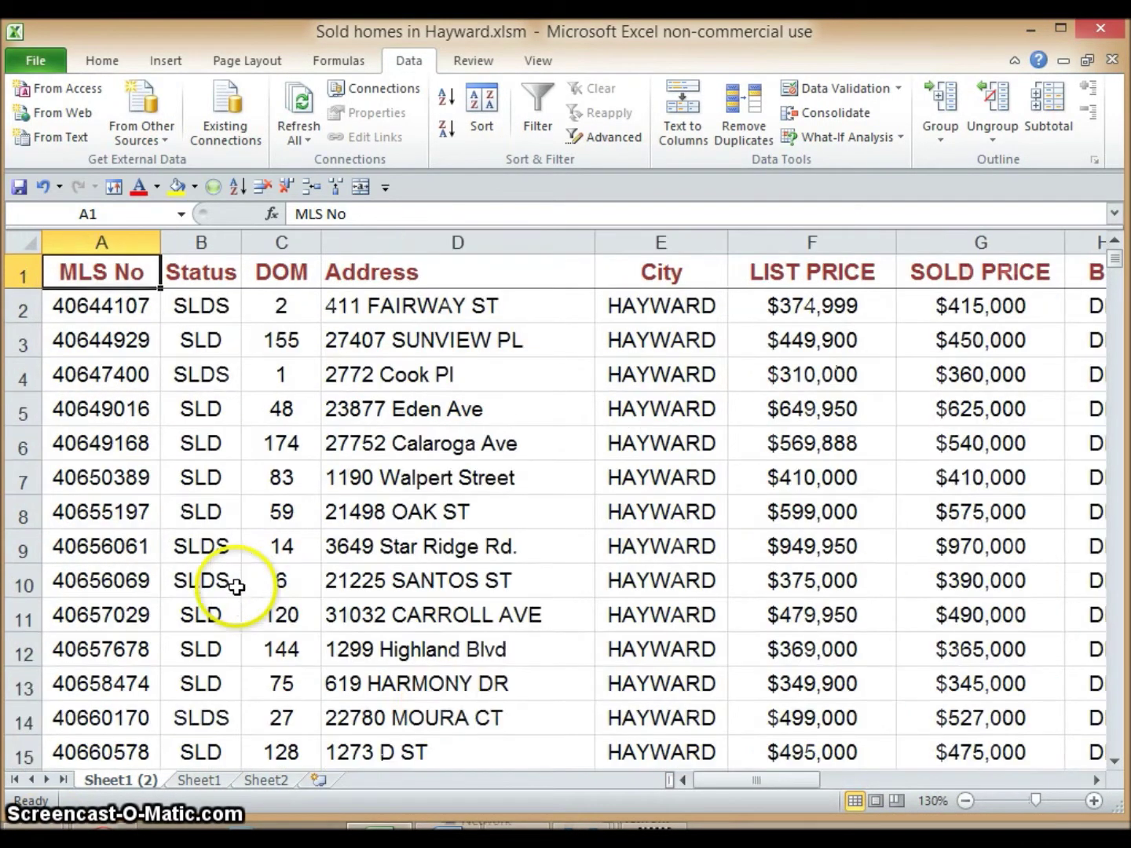
{"action": "left_click_drag", "start_coordinate": [719, 783], "coordinate": [757, 777]}
{"action": "left_click", "coordinate": [23, 237]}
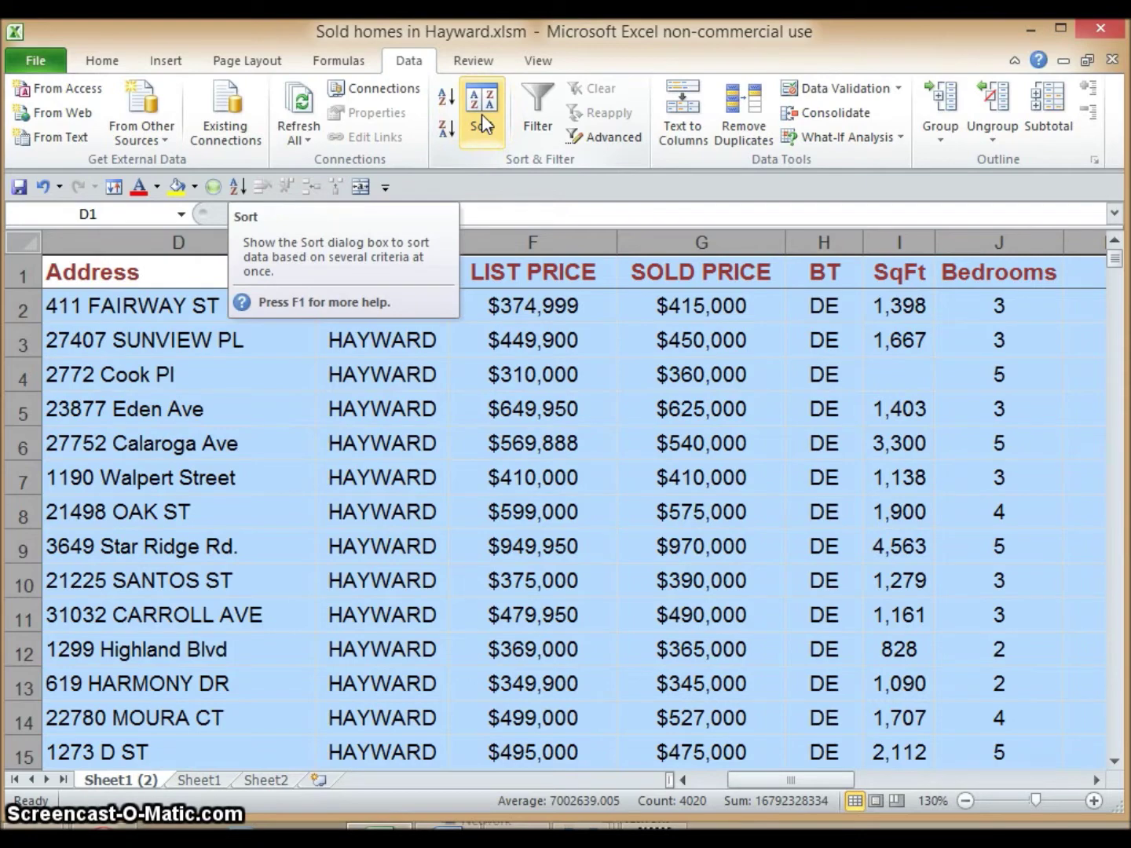
{"action": "left_click", "coordinate": [483, 123]}
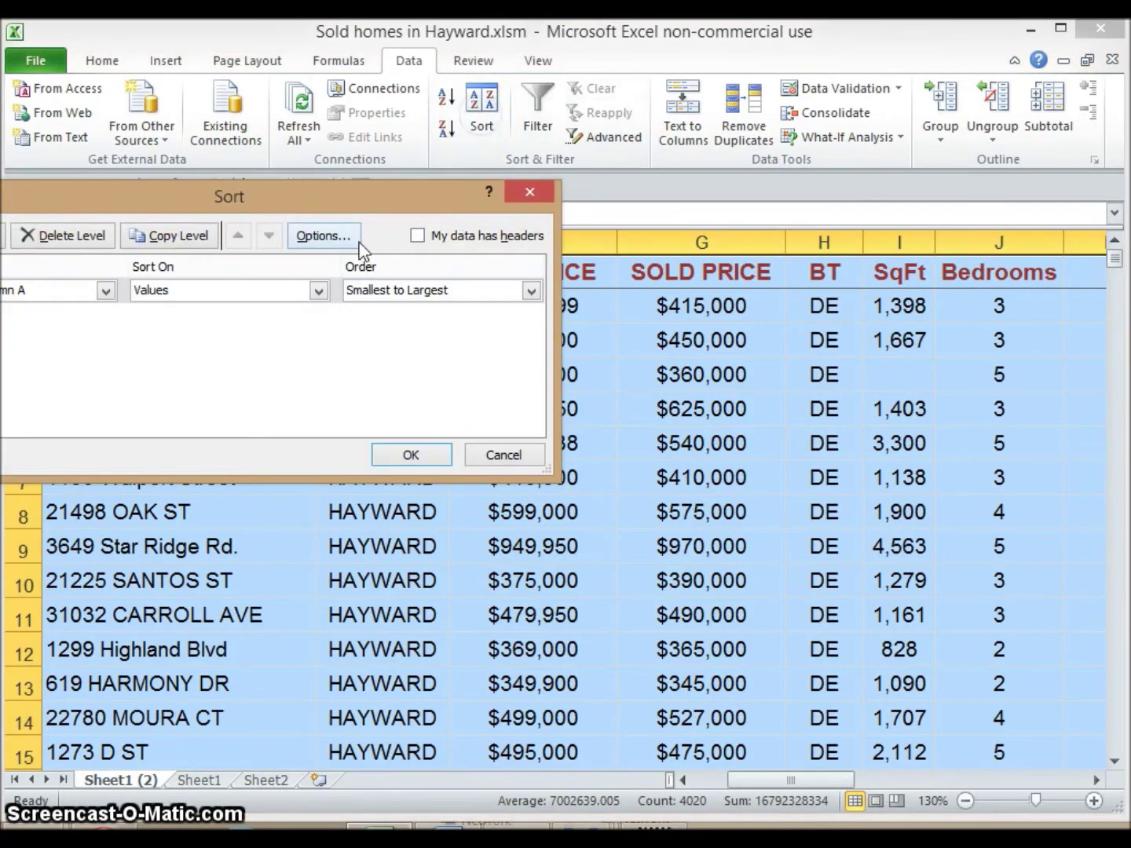
{"action": "left_click_drag", "start_coordinate": [120, 198], "coordinate": [295, 179]}
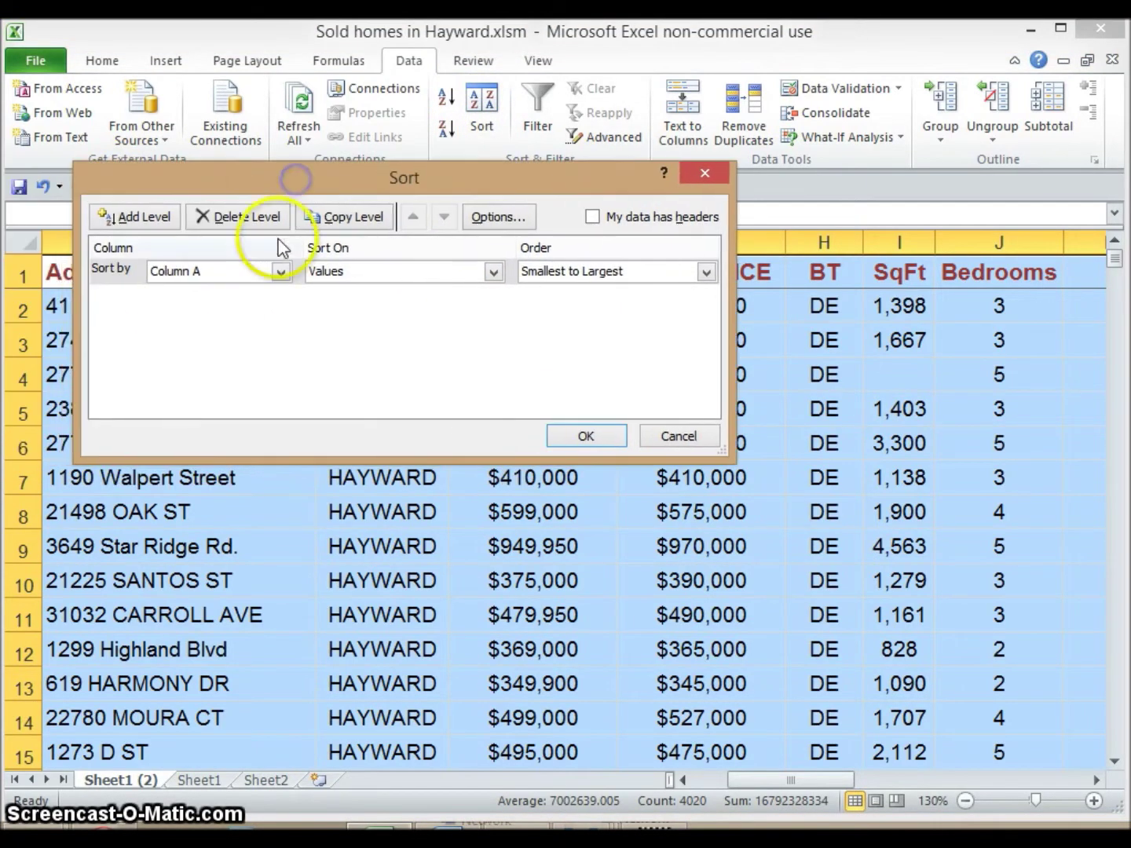
{"action": "left_click", "coordinate": [592, 217]}
{"action": "left_click", "coordinate": [251, 272]}
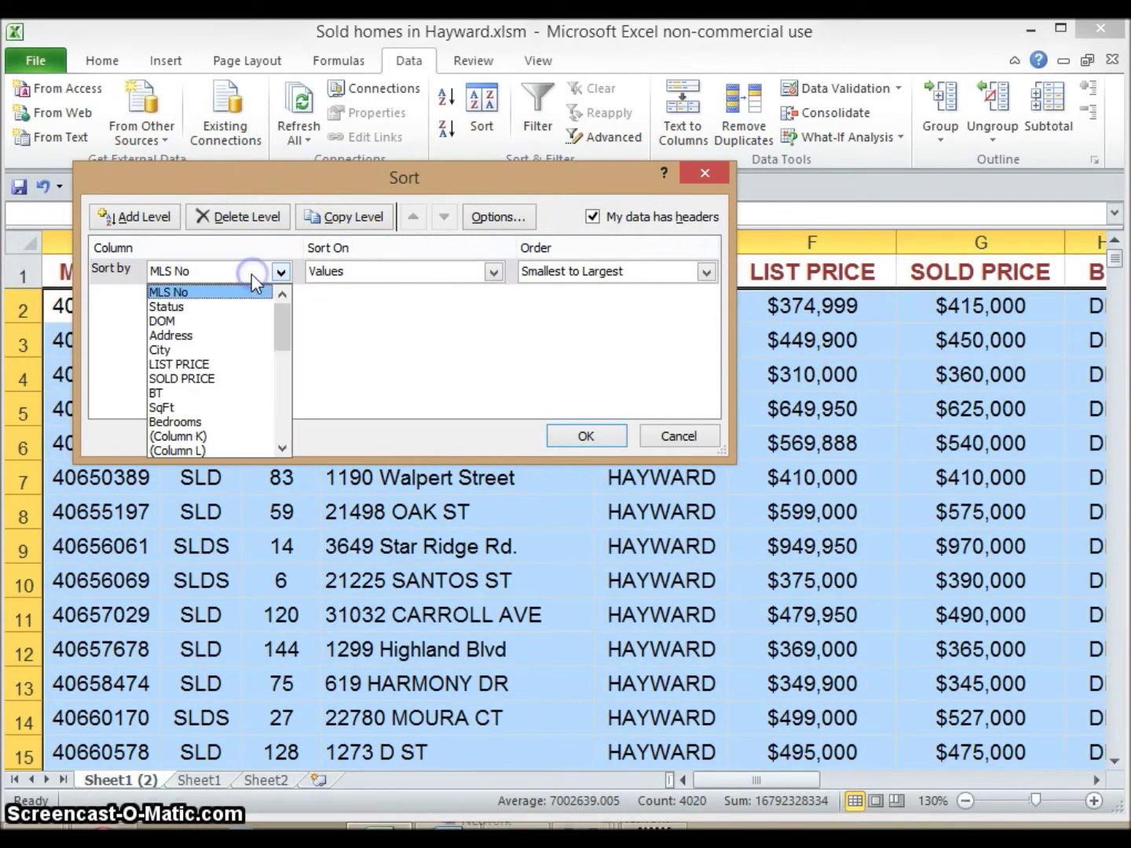
{"action": "left_click", "coordinate": [225, 424]}
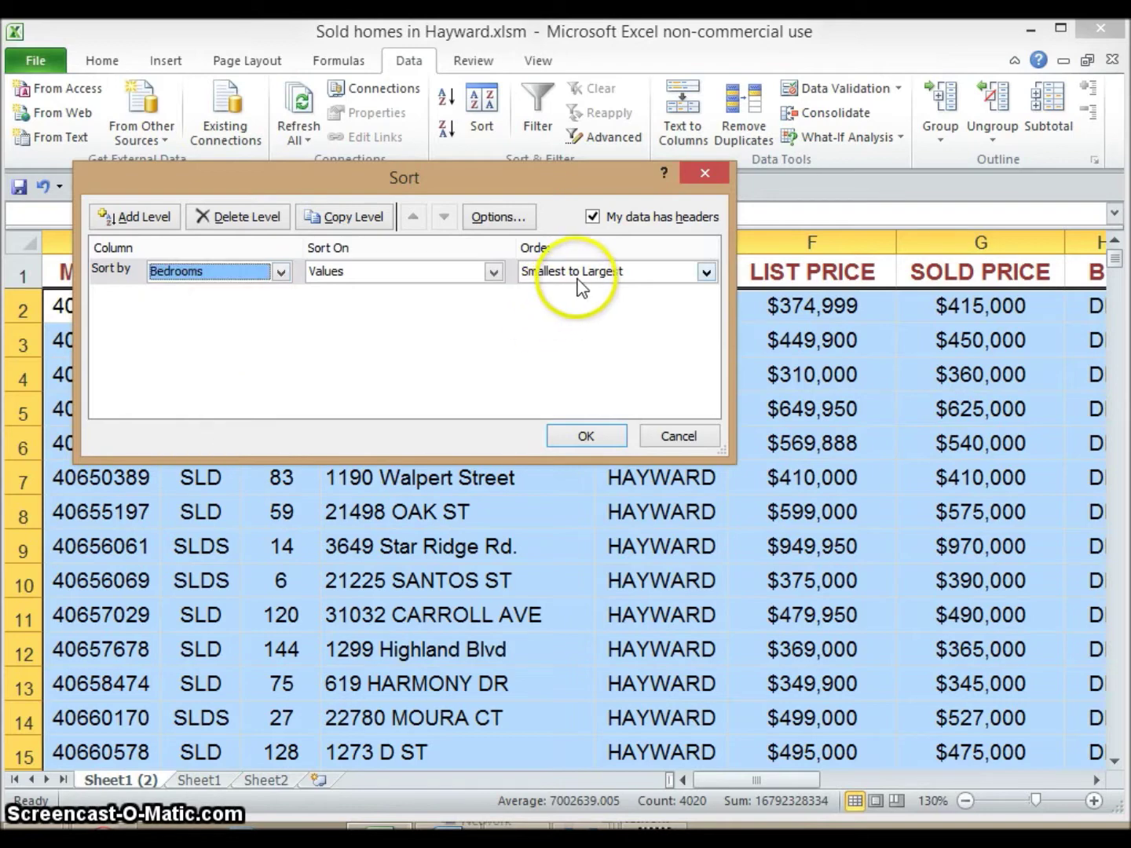
{"action": "left_click", "coordinate": [602, 436]}
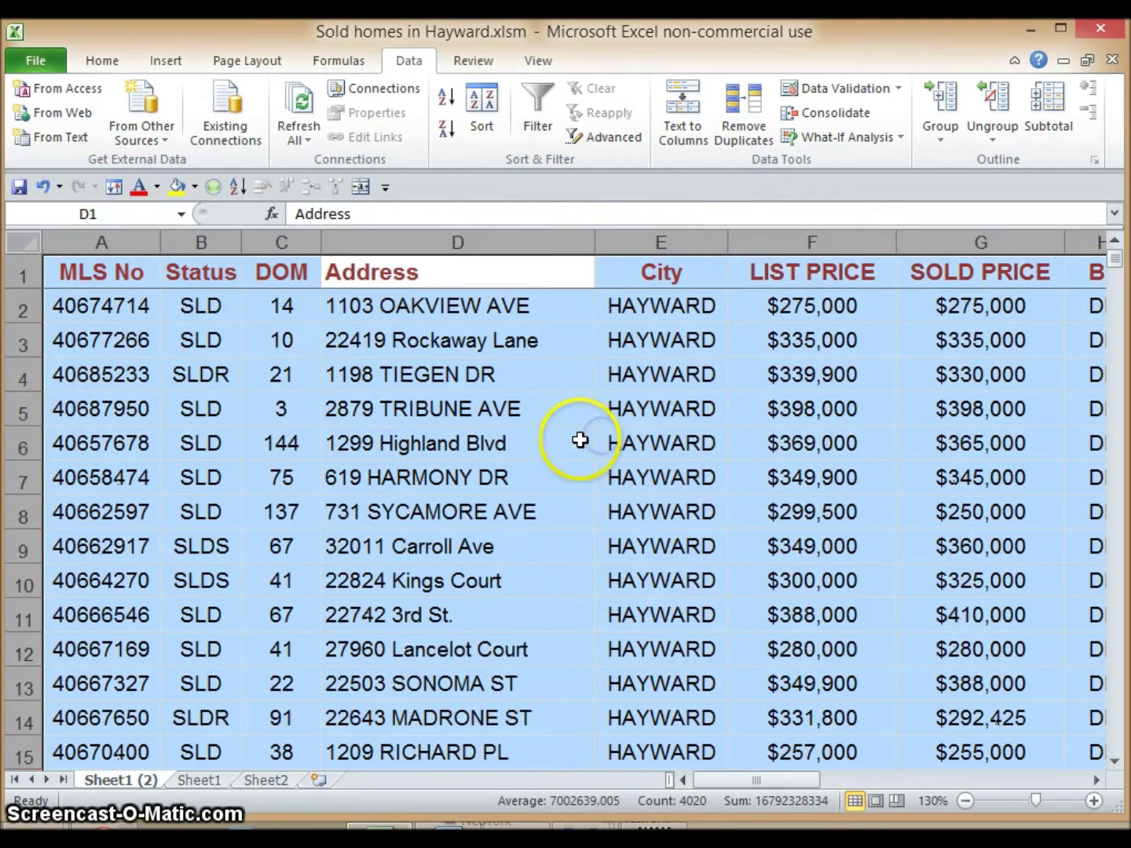
{"action": "left_click_drag", "start_coordinate": [733, 782], "coordinate": [770, 775]}
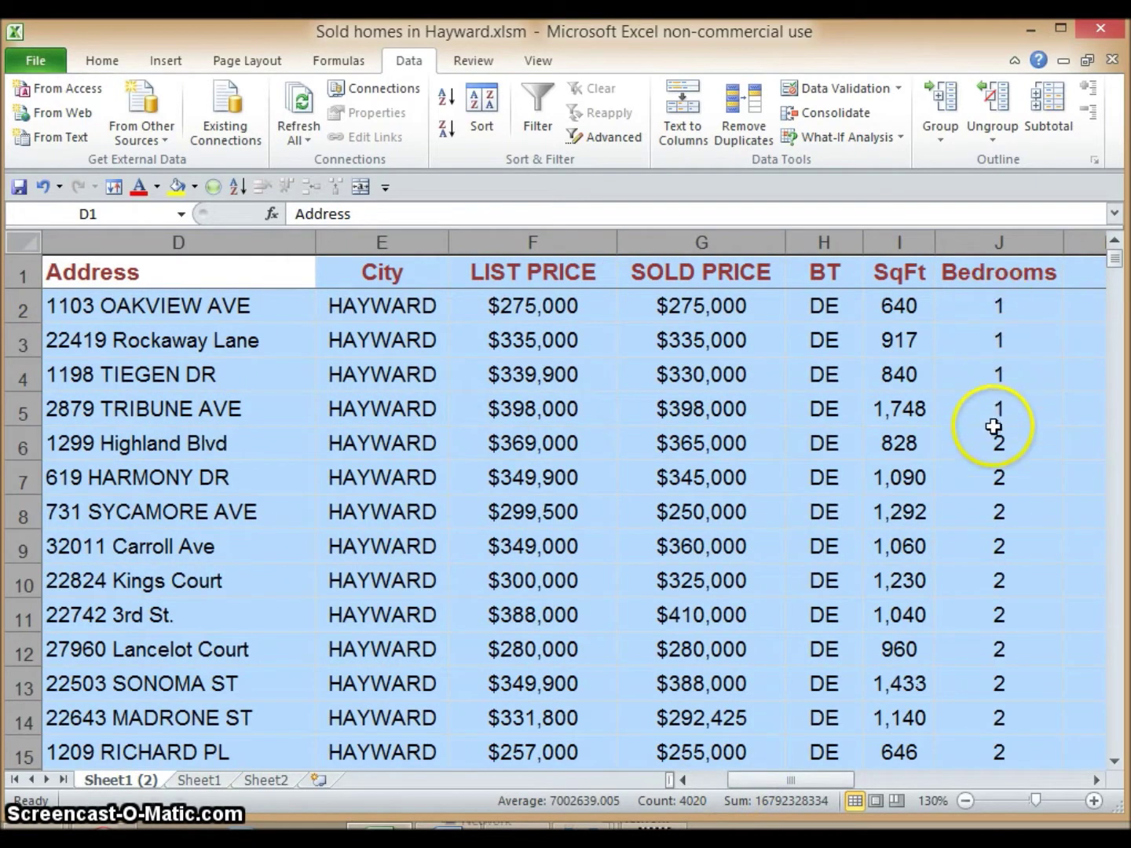
{"action": "mouse_move", "coordinate": [1118, 267]}
{"action": "left_mouse_down"}
{"action": "mouse_move", "coordinate": [1118, 328]}
{"action": "mouse_move", "coordinate": [1115, 248]}
{"action": "left_mouse_up"}
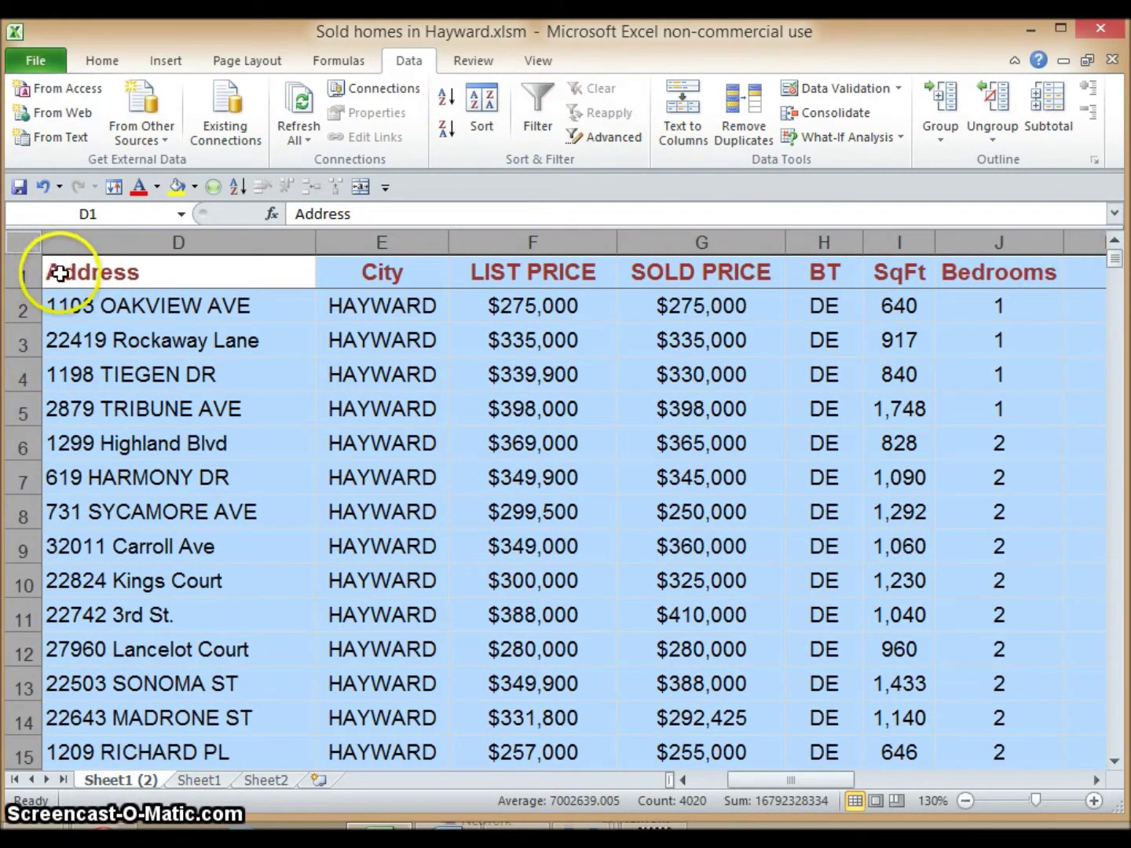
Set up a Subtotal on the sorted data at each change in Bedrooms, using the Average function
{"action": "left_click", "coordinate": [110, 271]}
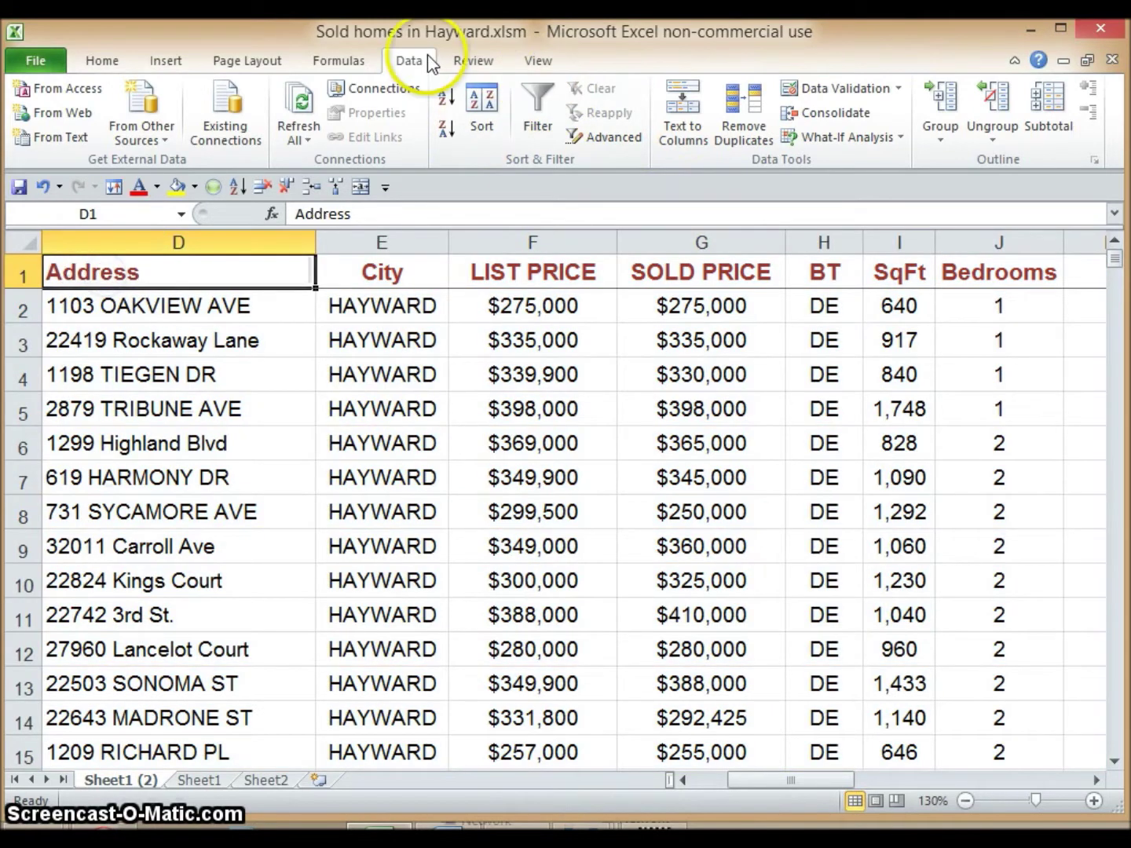
{"action": "left_click", "coordinate": [1045, 106]}
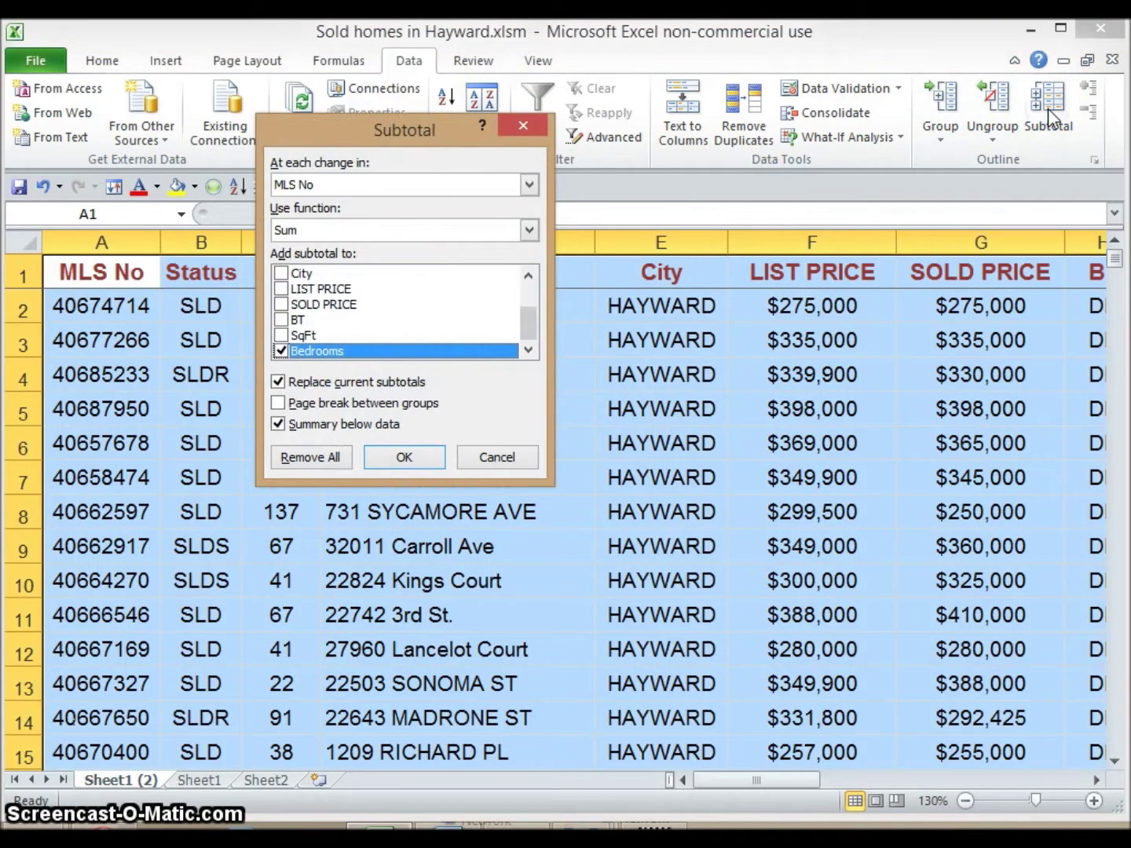
{"action": "left_click", "coordinate": [354, 184]}
{"action": "left_click_drag", "start_coordinate": [525, 228], "coordinate": [527, 251]}
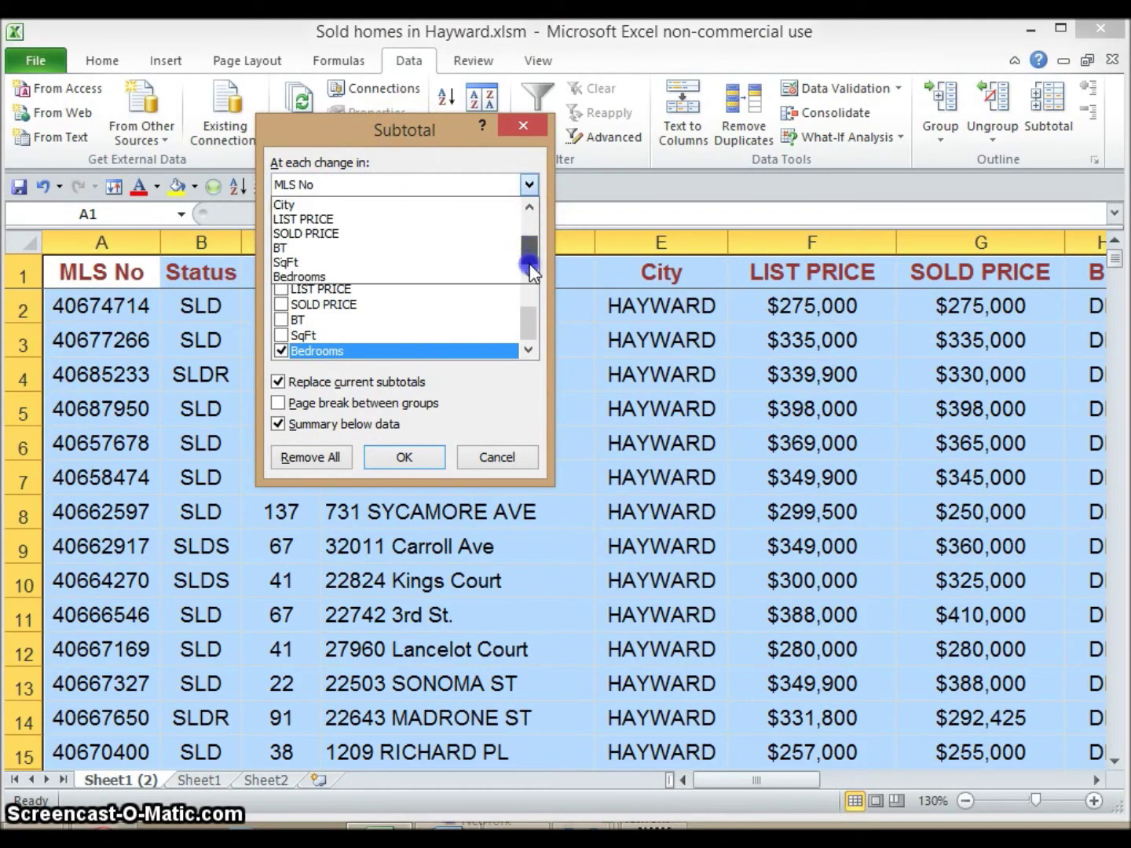
{"action": "left_click", "coordinate": [322, 276]}
{"action": "left_click", "coordinate": [318, 230]}
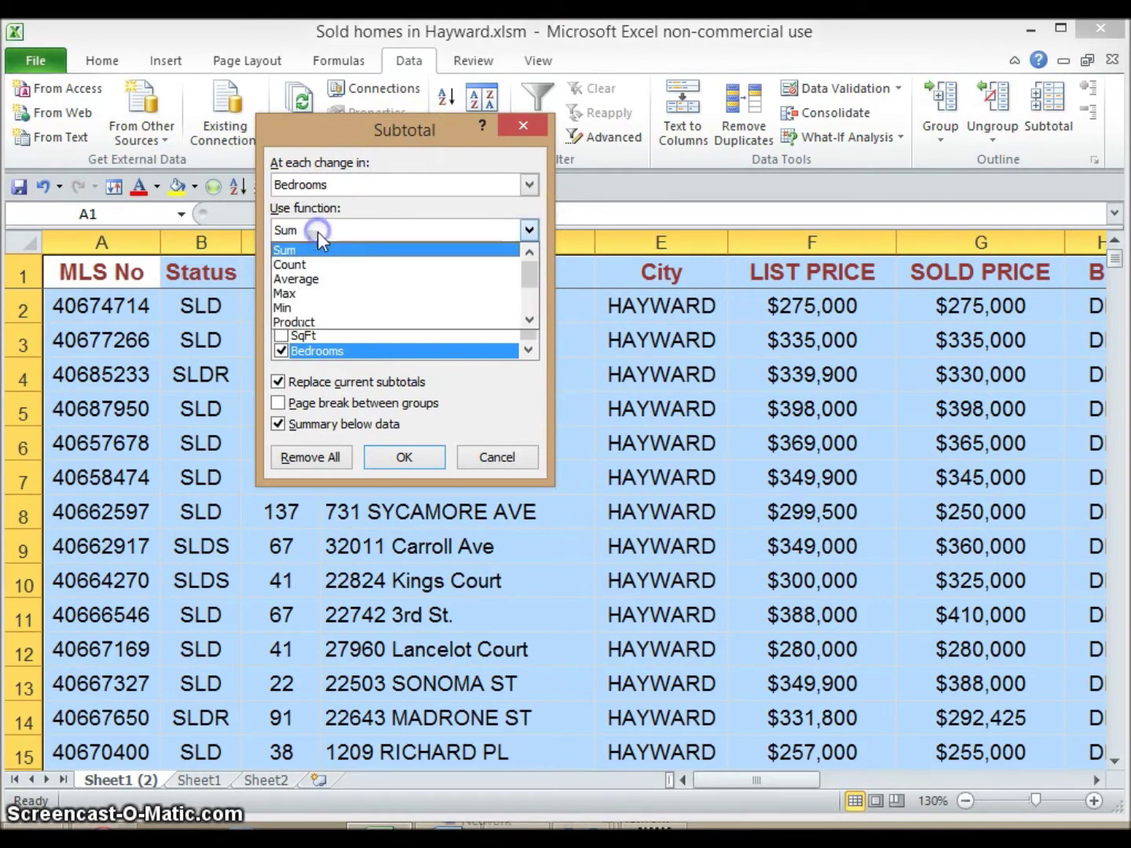
{"action": "left_click", "coordinate": [313, 280]}
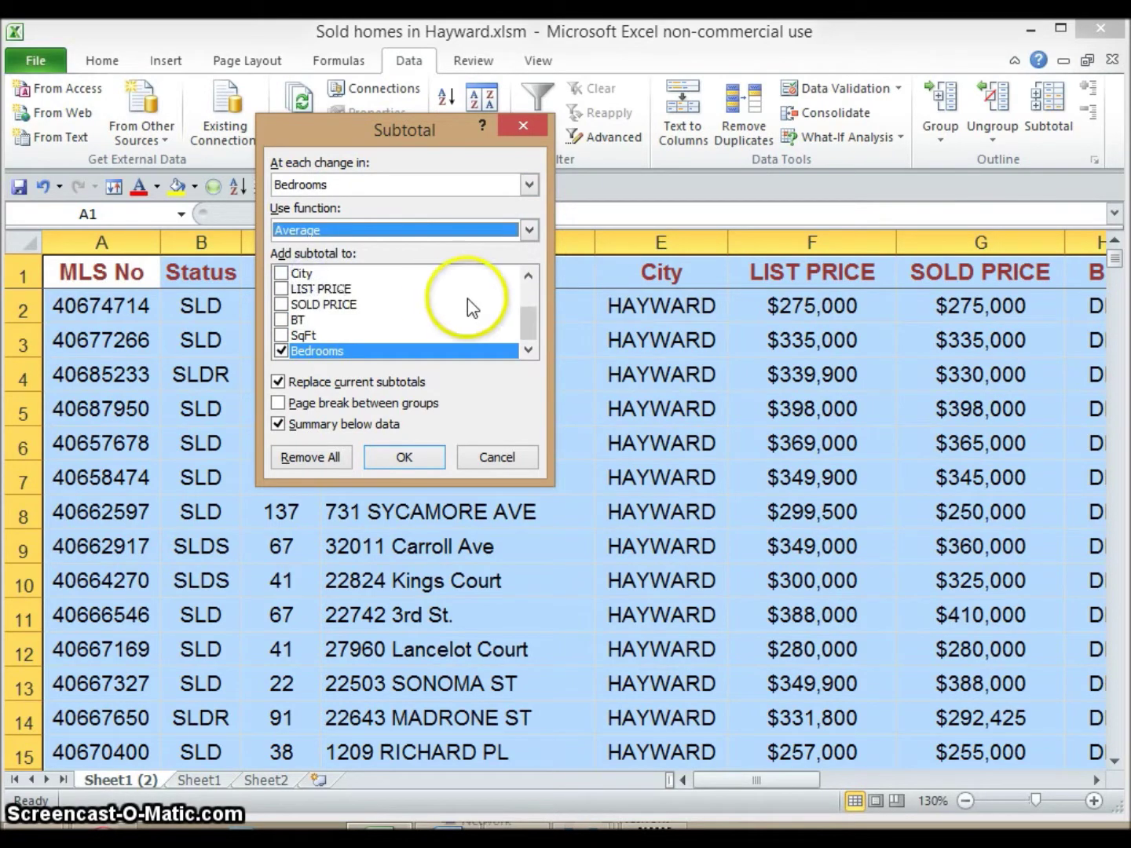
Apply the subtotals to LIST PRICE and SOLD PRICE but not Bedrooms, and collapse the outline to level 2
{"action": "left_click", "coordinate": [281, 291]}
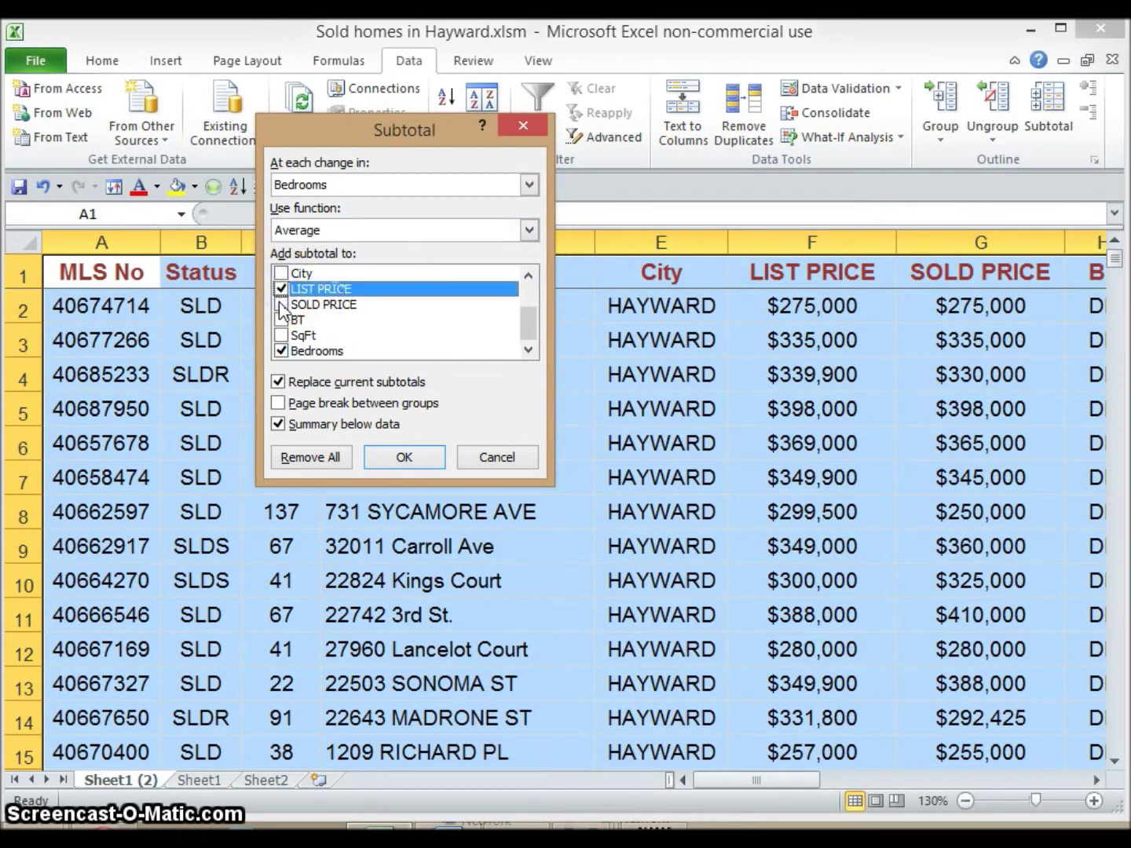
{"action": "left_click", "coordinate": [281, 305]}
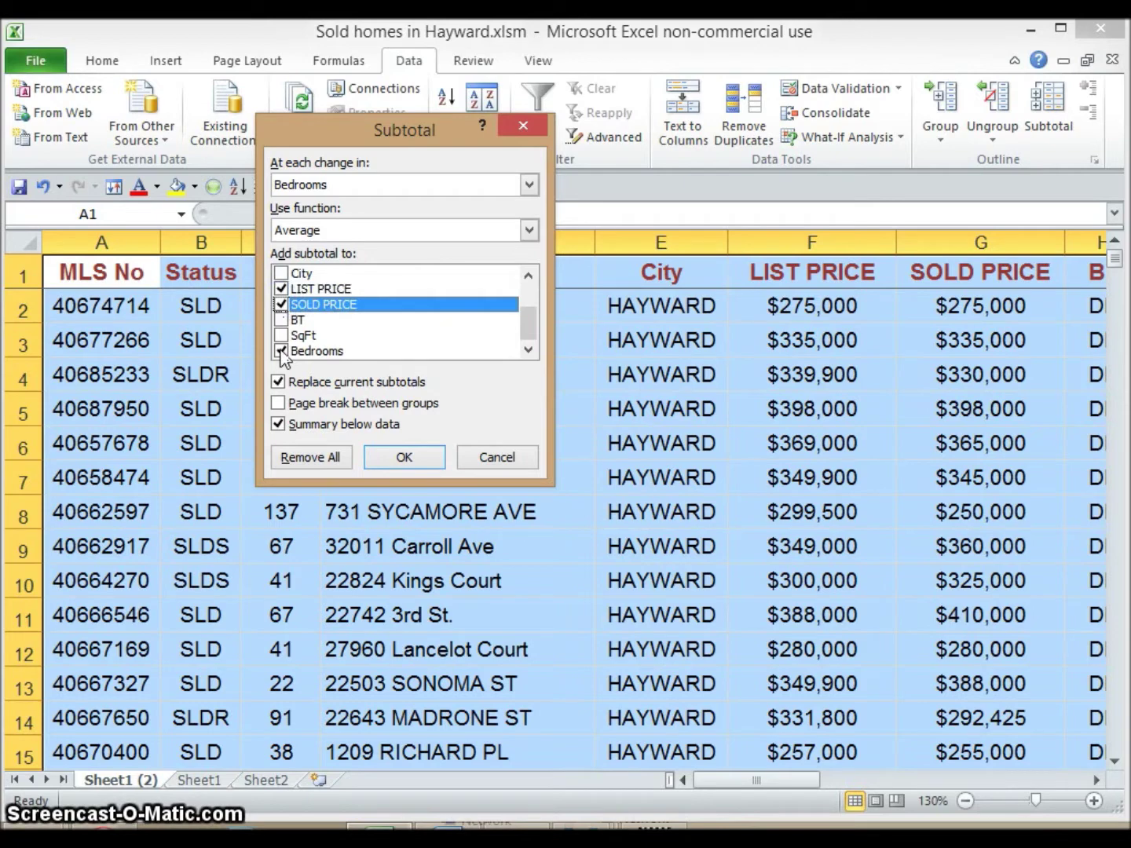
{"action": "left_click", "coordinate": [281, 352]}
{"action": "left_click", "coordinate": [412, 459]}
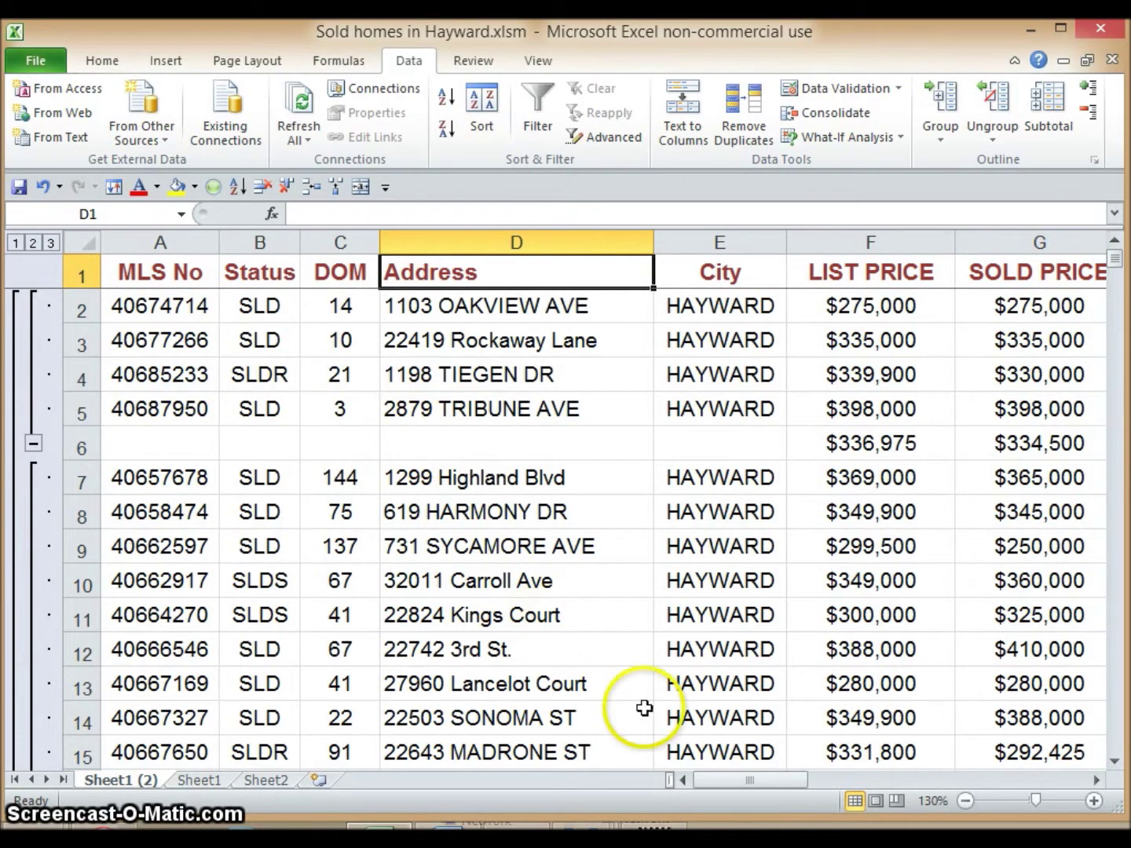
{"action": "left_click_drag", "start_coordinate": [718, 777], "coordinate": [765, 780]}
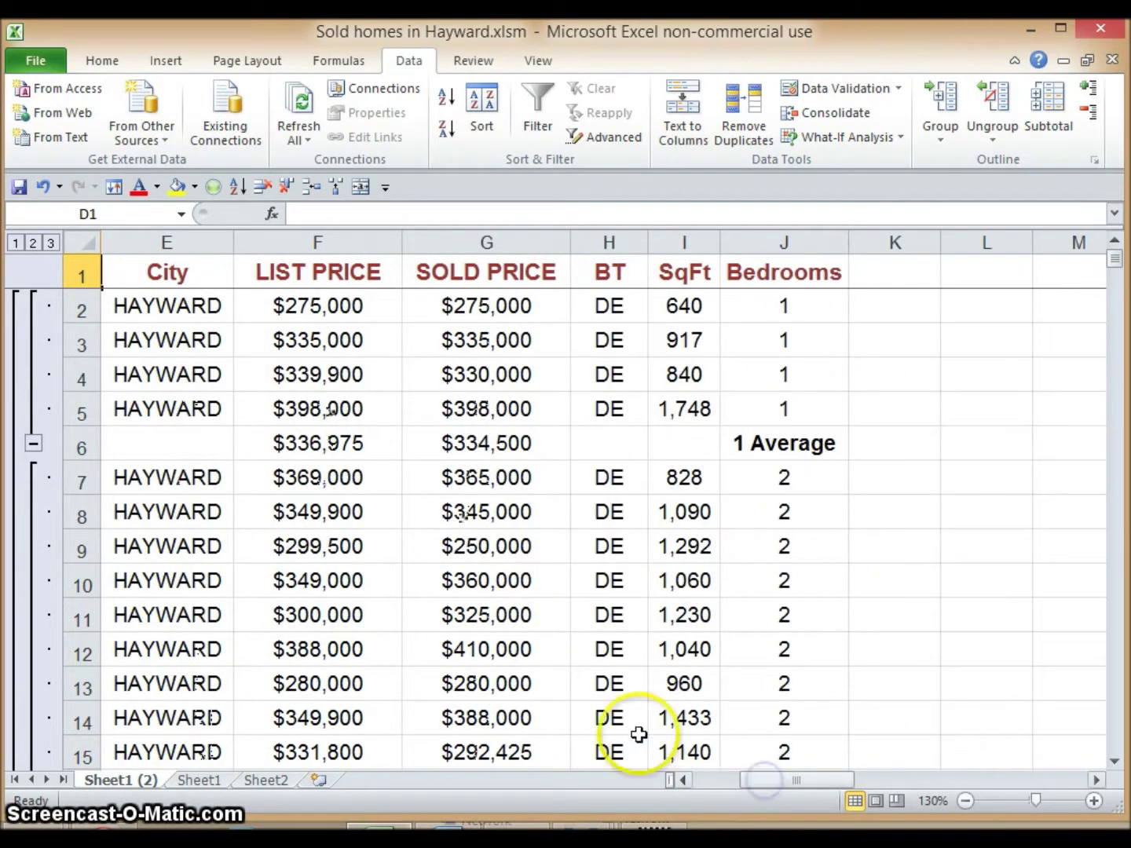
{"action": "left_click", "coordinate": [32, 243]}
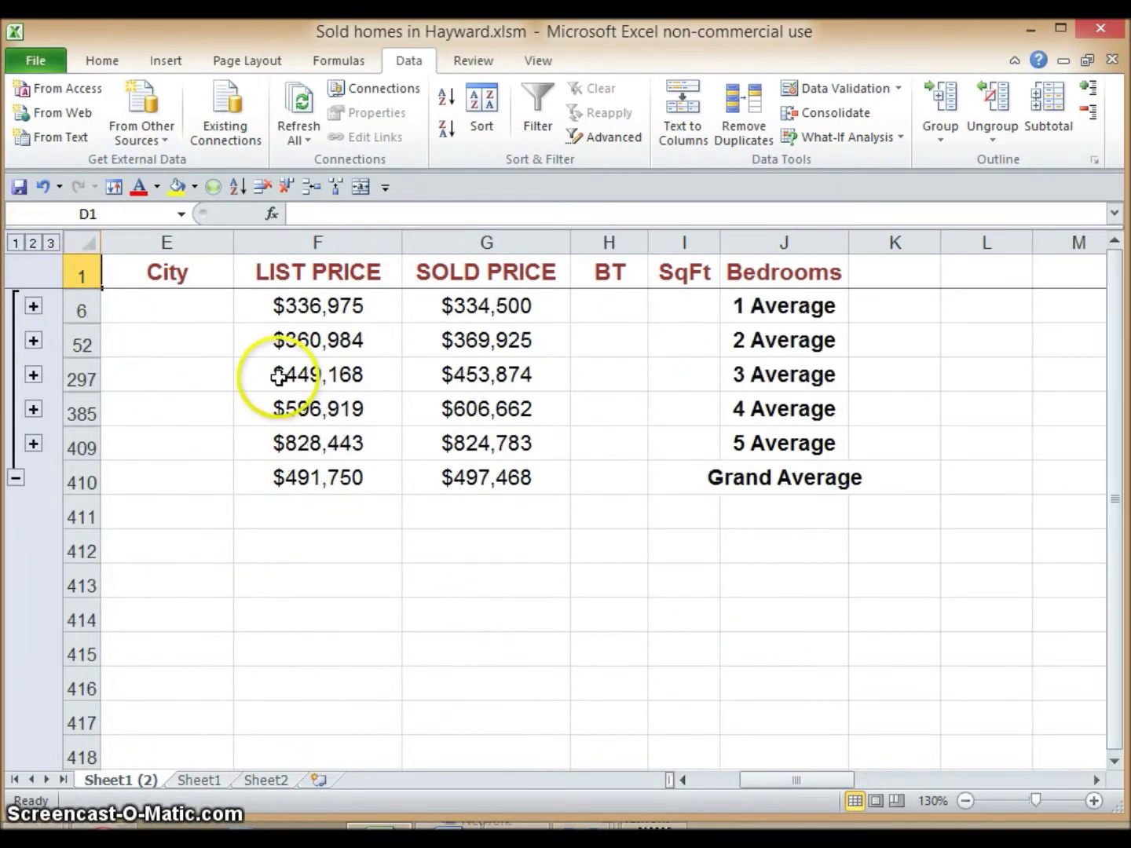
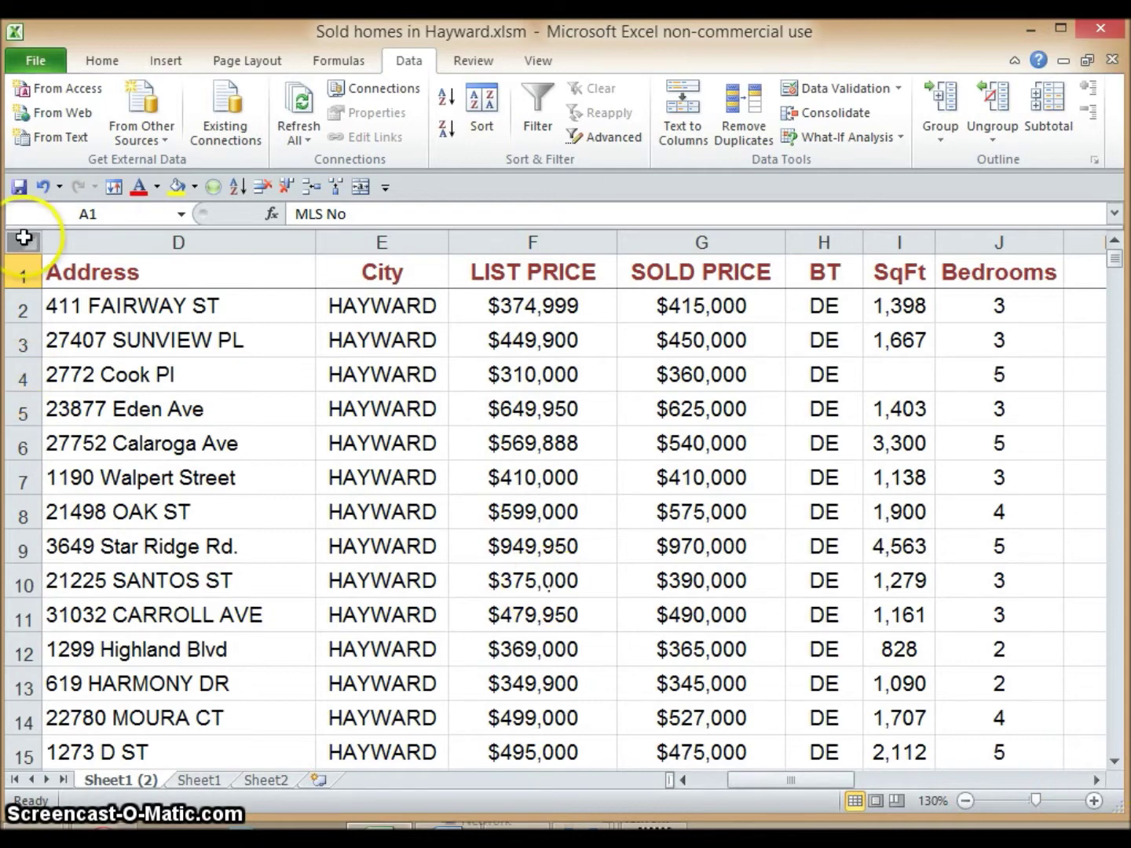
Start recording a macro named Subtotal, stored in This Workbook
{"action": "left_click", "coordinate": [246, 61]}
{"action": "left_click", "coordinate": [535, 62]}
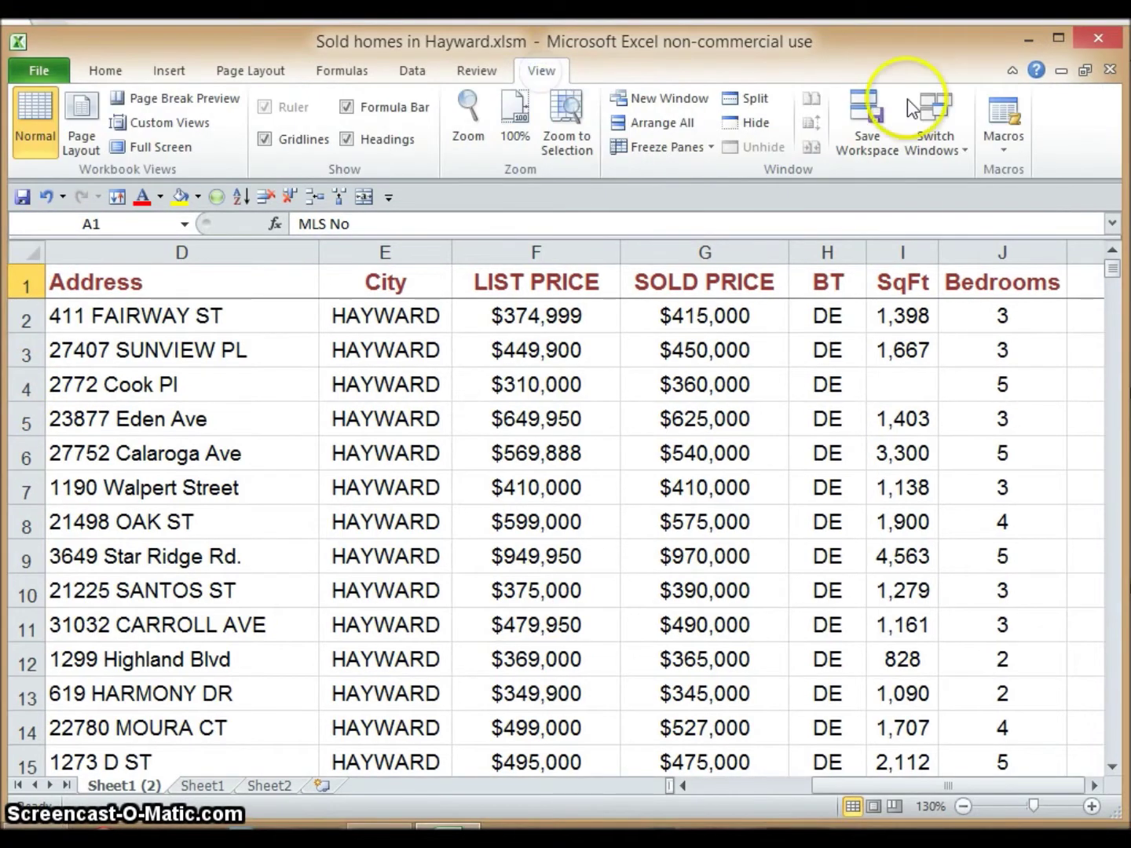
{"action": "left_click", "coordinate": [1000, 133]}
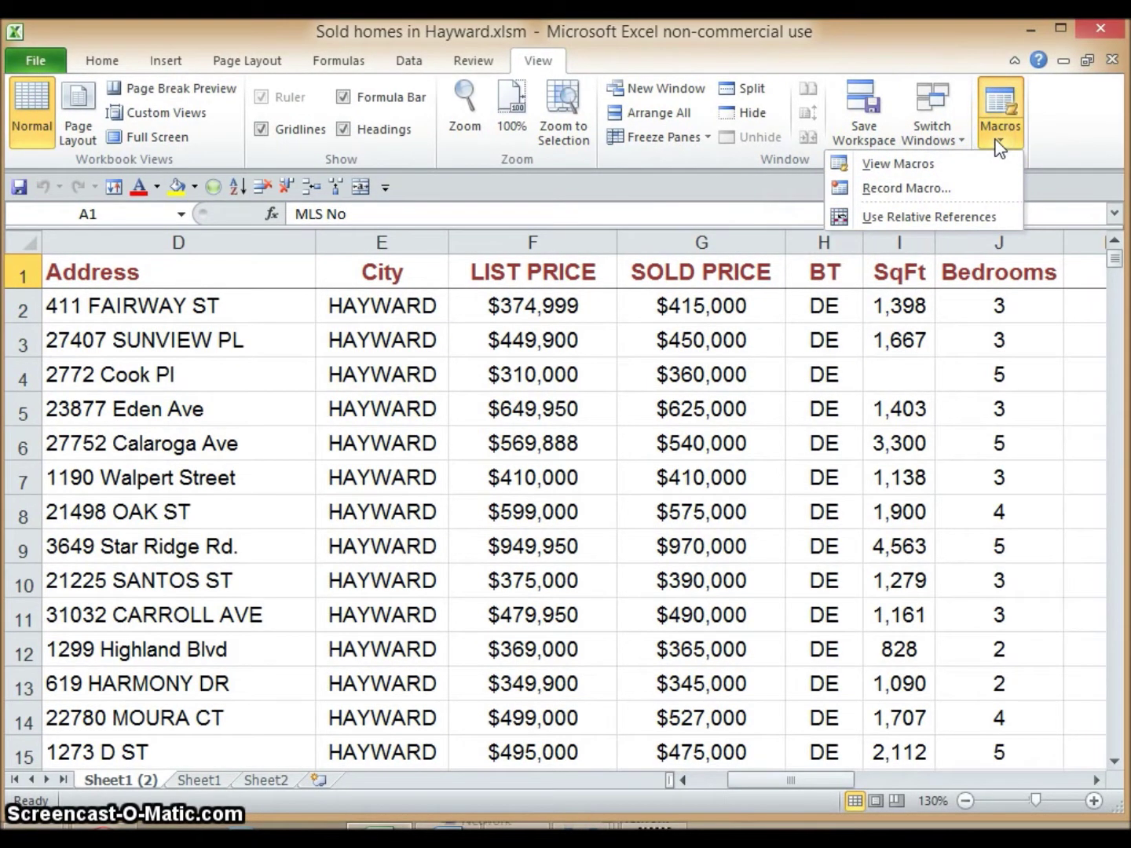
{"action": "left_click", "coordinate": [929, 190]}
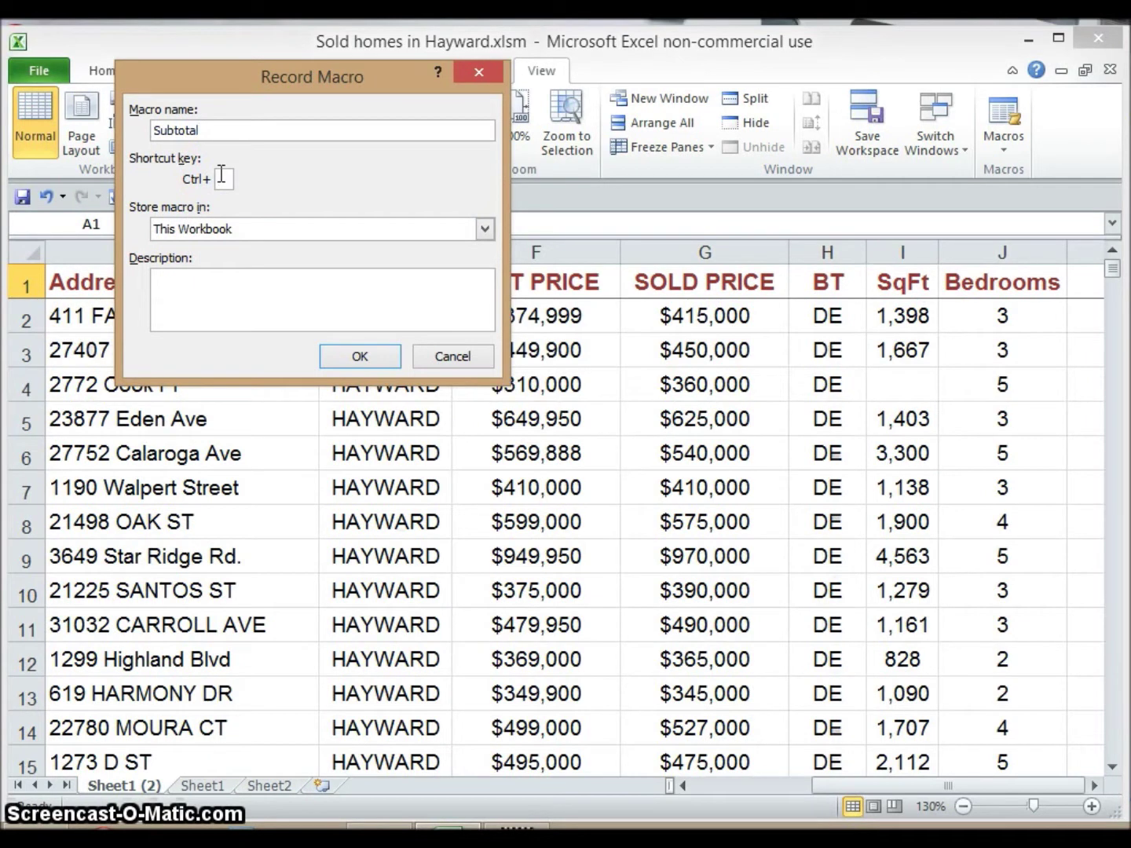
{"action": "left_click", "coordinate": [222, 176]}
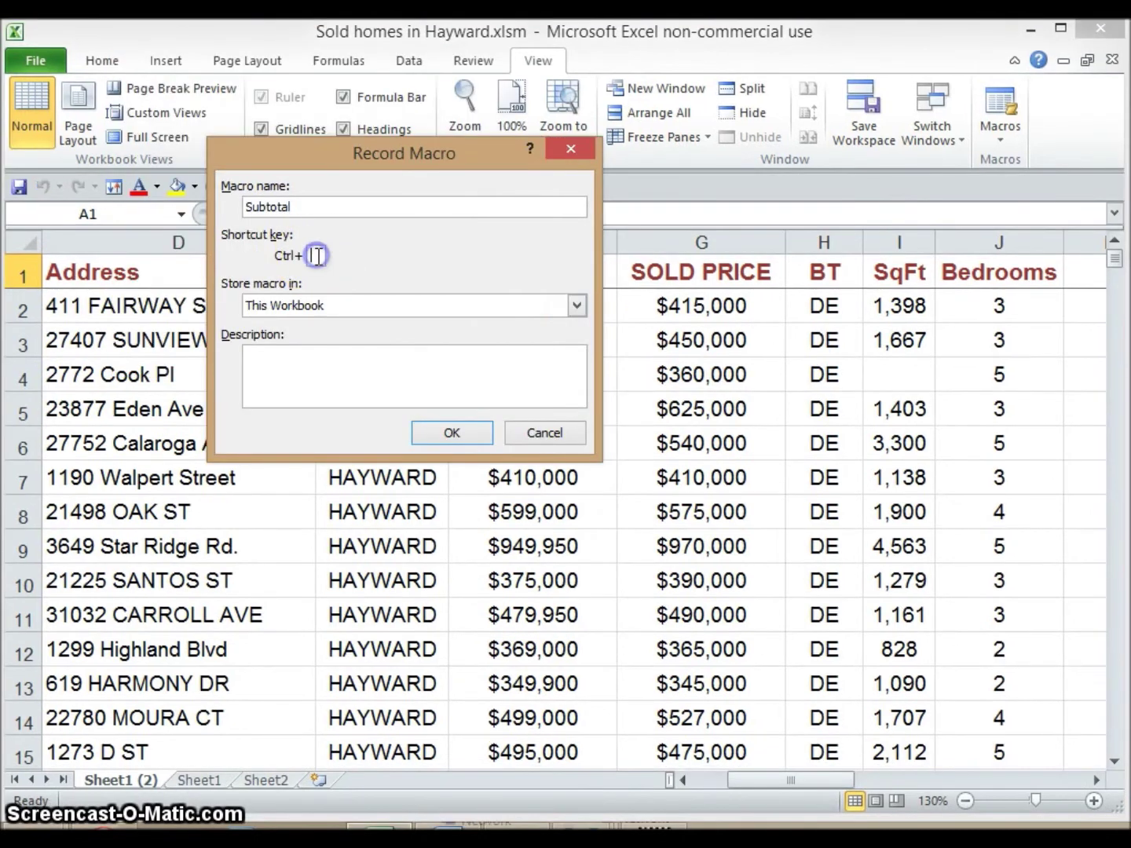
{"action": "left_click", "coordinate": [445, 435]}
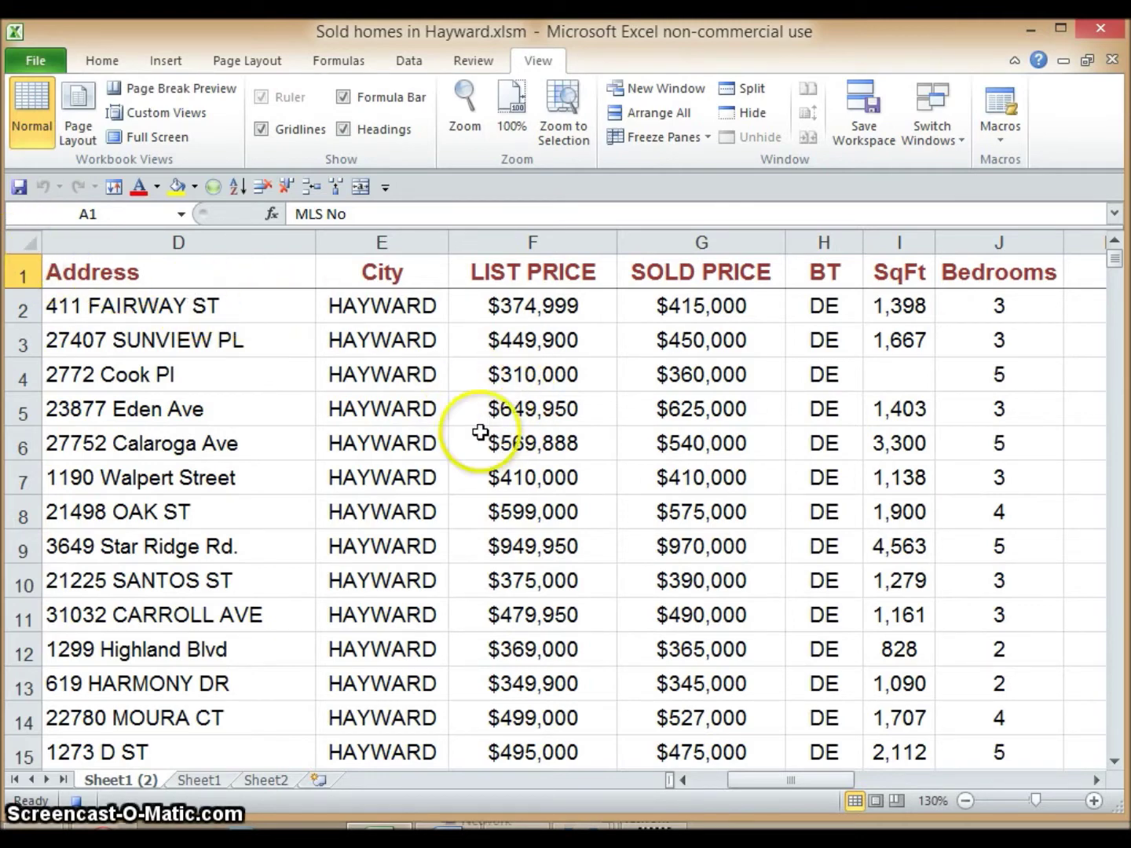
Sort the entire Sheet1 (2) by Bedrooms values from smallest to largest while the macro is recording
{"action": "left_click", "coordinate": [23, 249]}
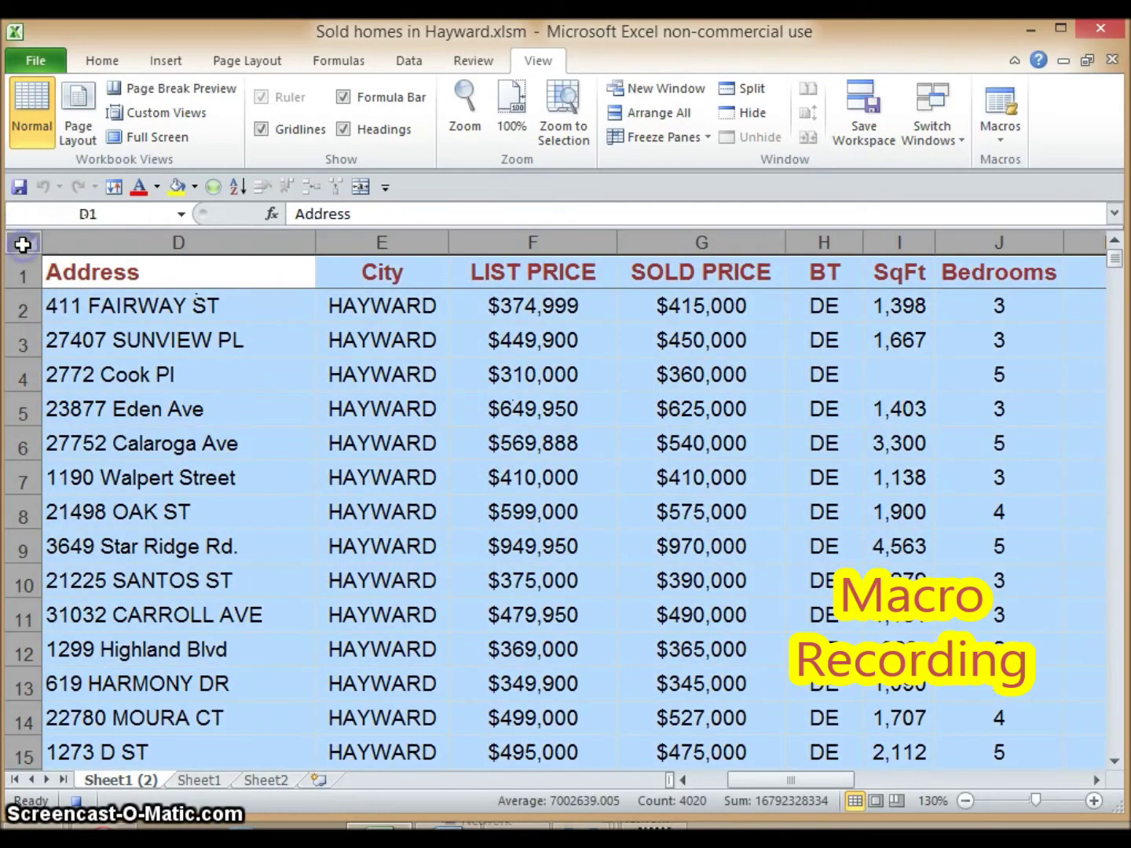
{"action": "left_click", "coordinate": [410, 63]}
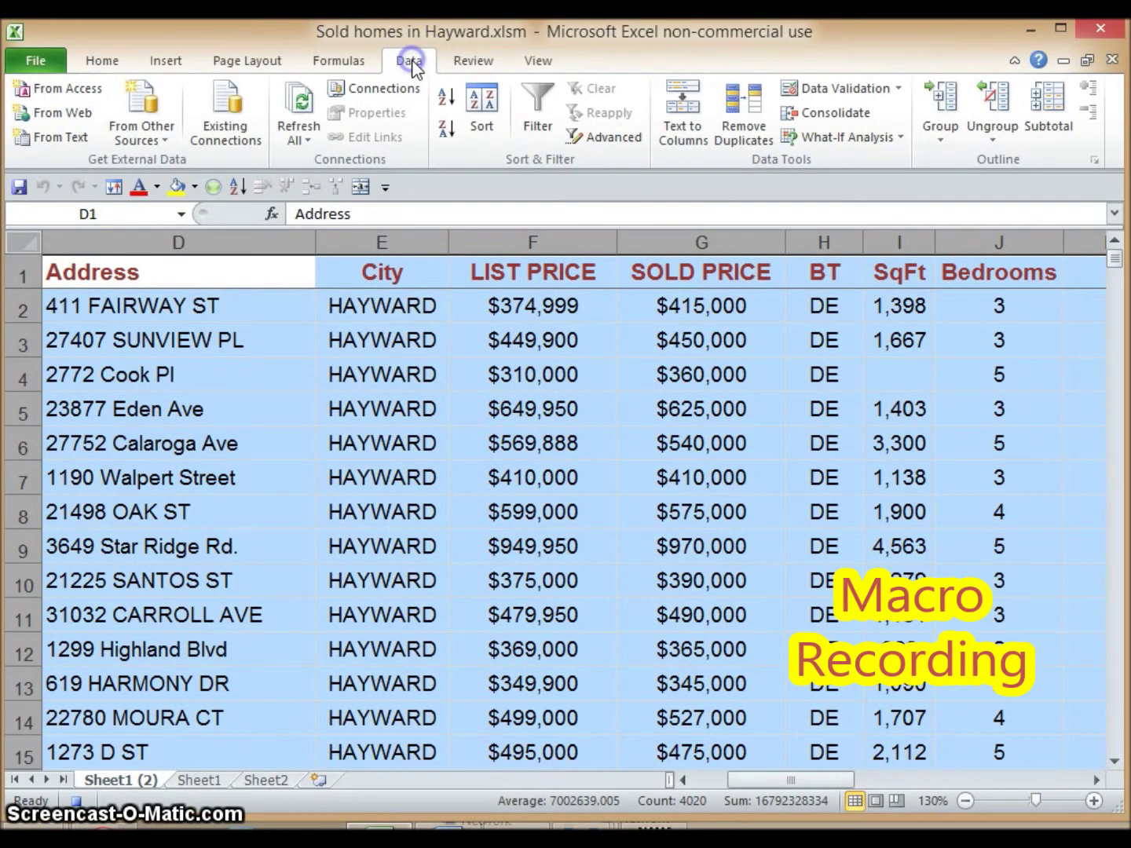
{"action": "left_click", "coordinate": [482, 129]}
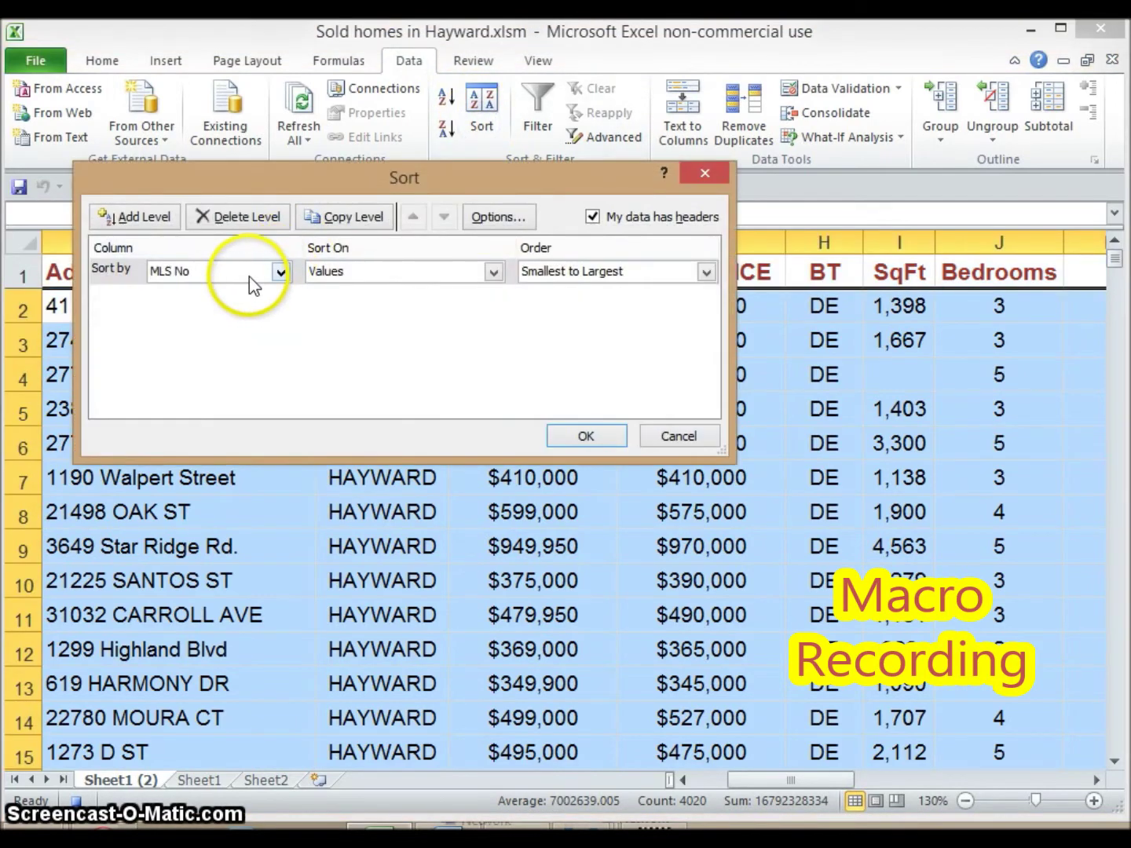
{"action": "left_click", "coordinate": [250, 277]}
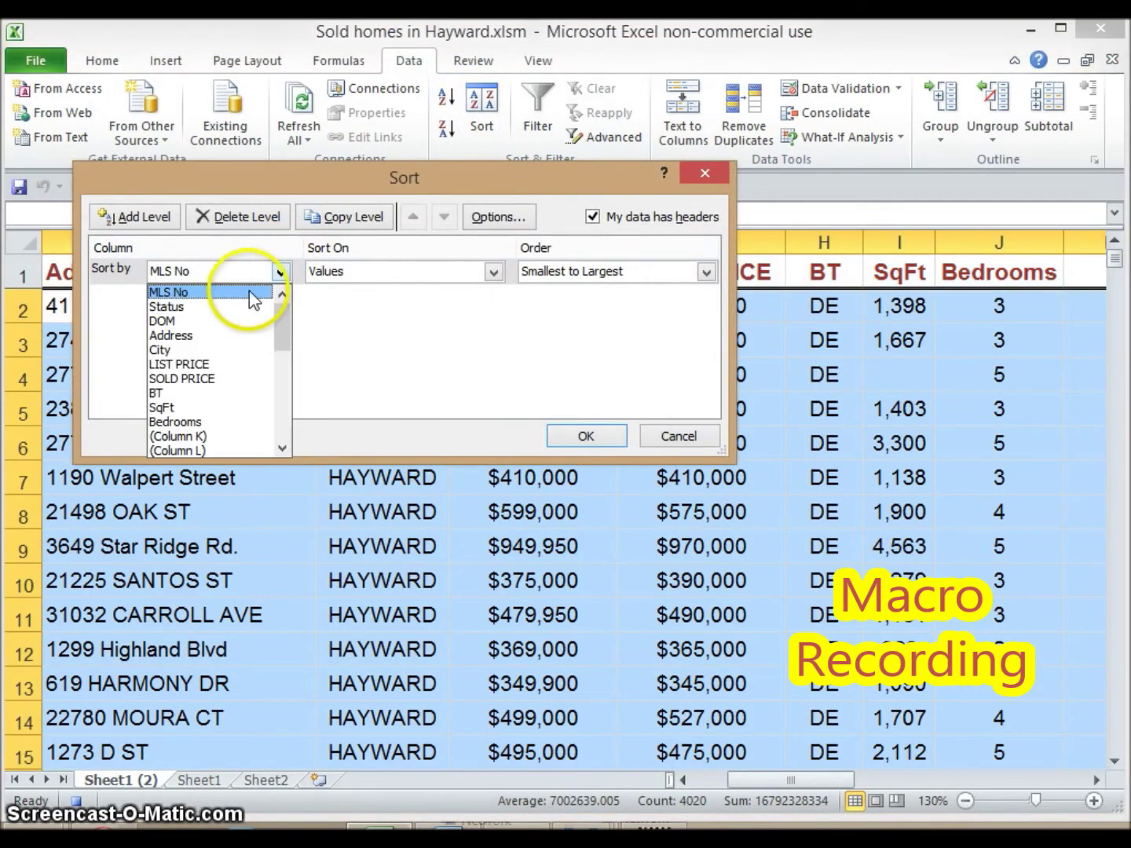
{"action": "left_click", "coordinate": [219, 423]}
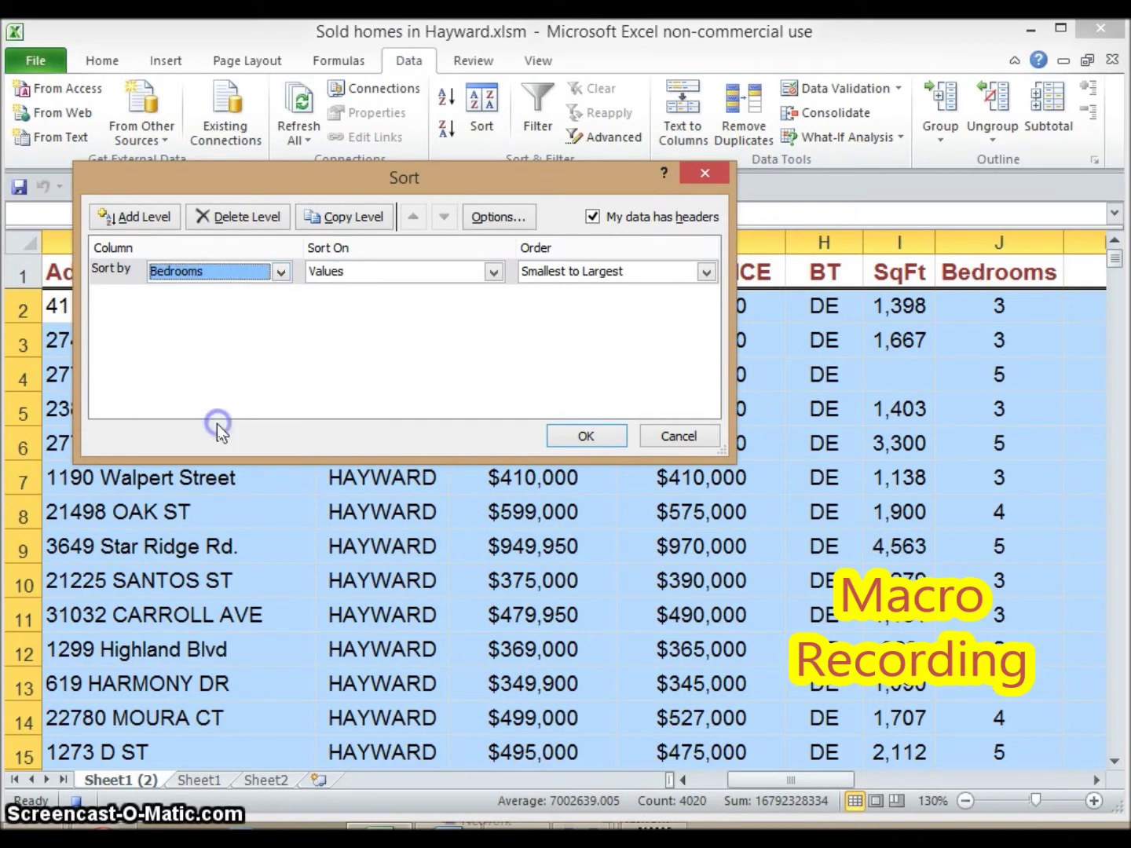
{"action": "left_click", "coordinate": [567, 438]}
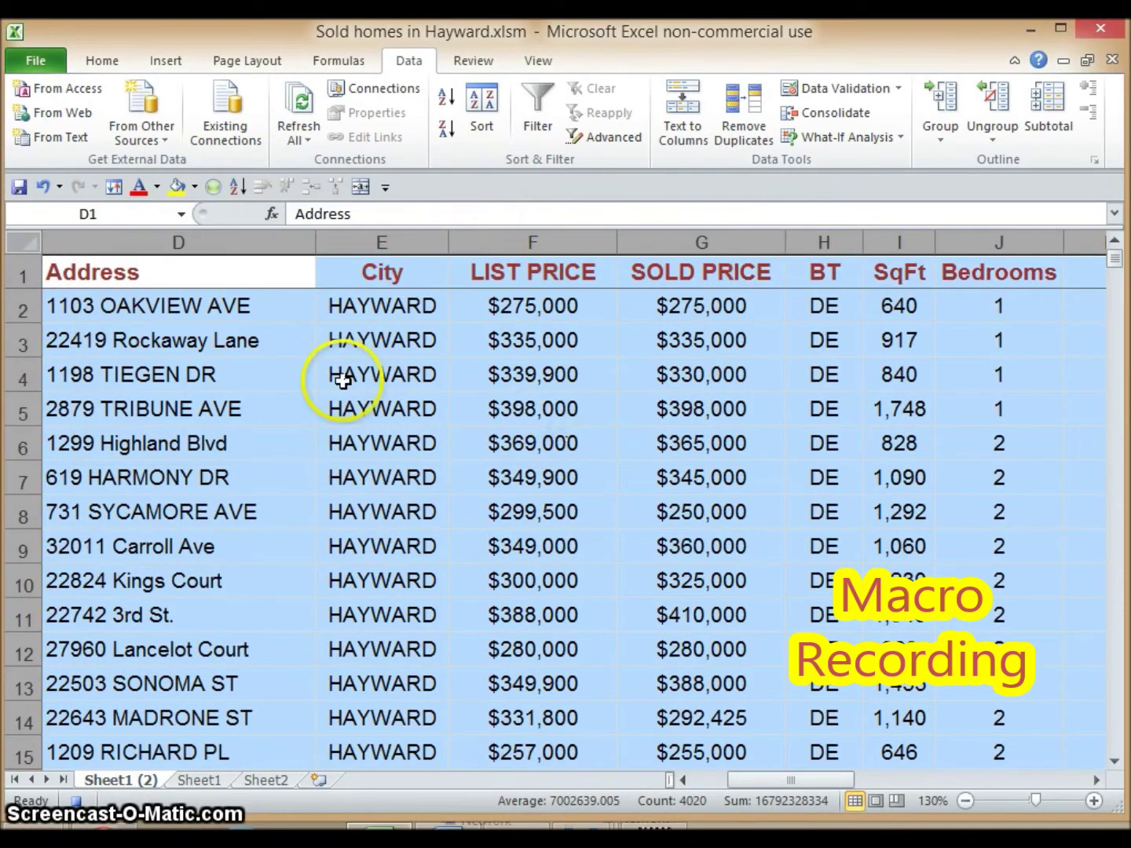
Subtotal the sorted data at each change in Bedrooms with the Average function on LIST PRICE and SOLD PRICE, excluding SqFt
{"action": "left_click", "coordinate": [157, 273]}
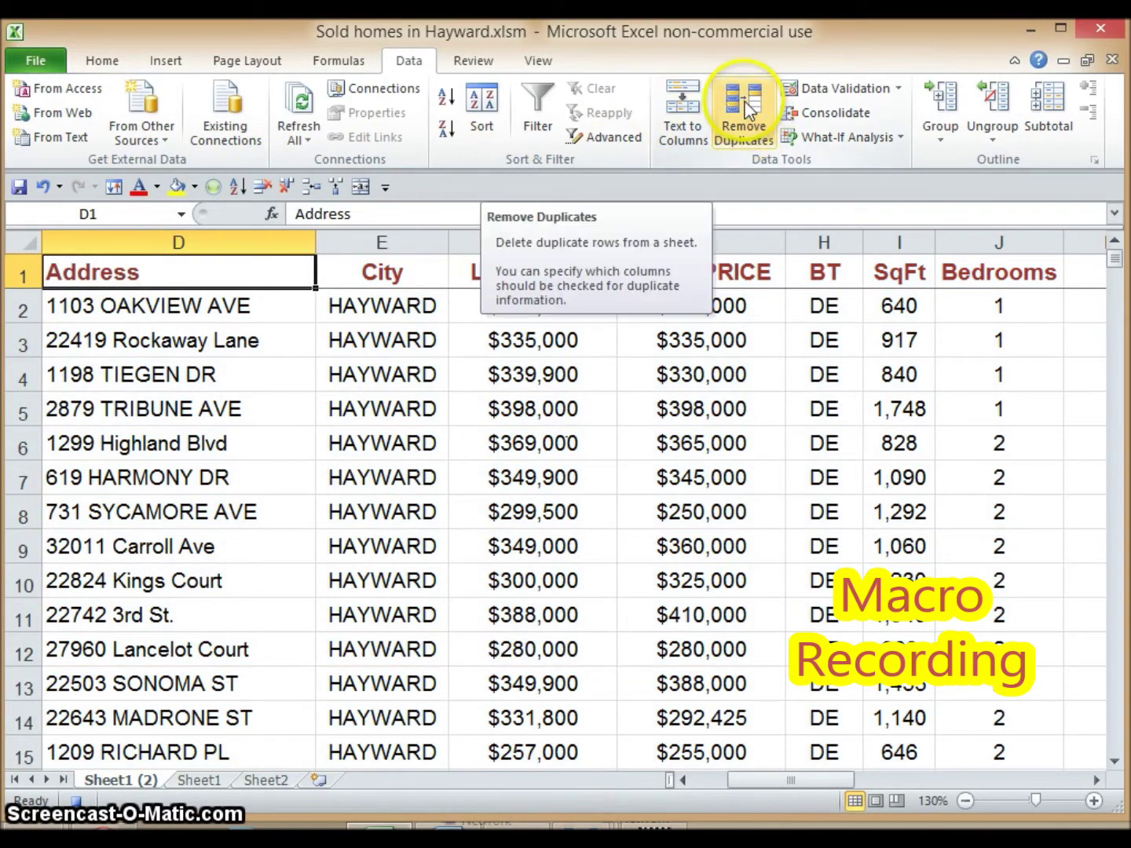
{"action": "left_click", "coordinate": [1045, 103]}
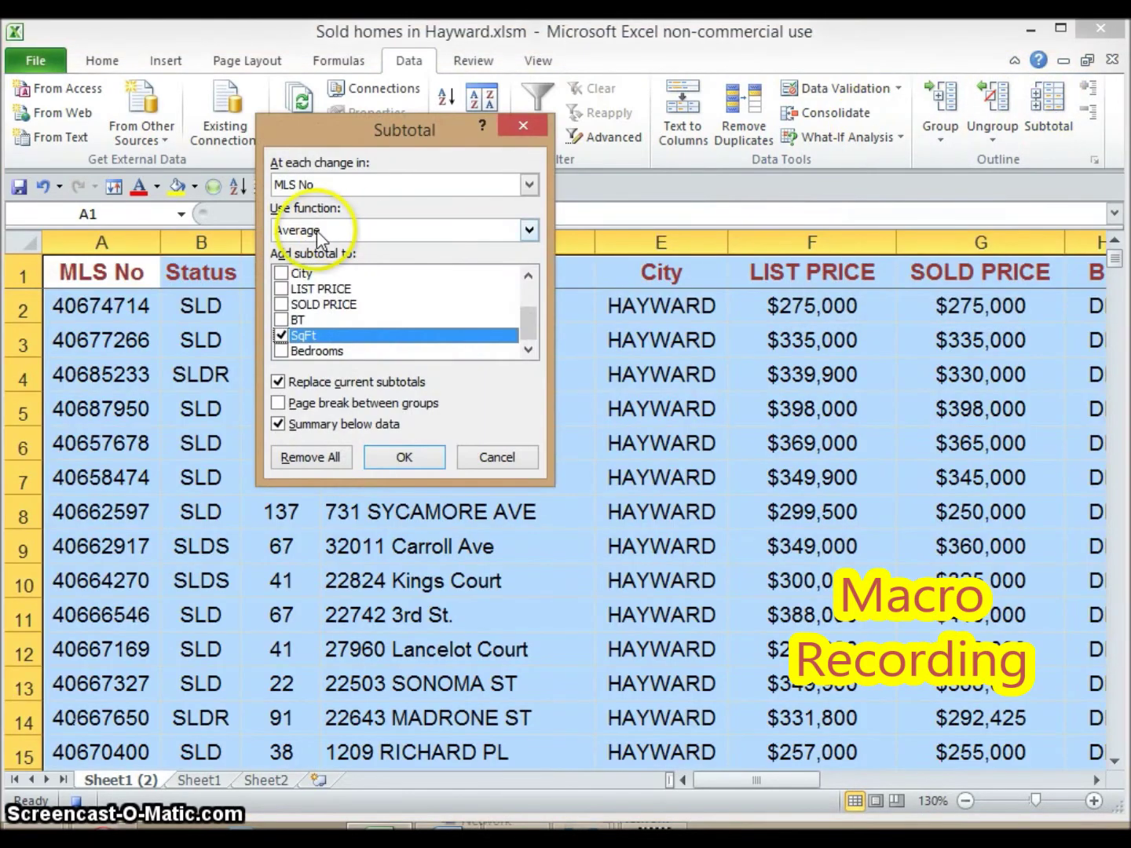
{"action": "left_click", "coordinate": [333, 184]}
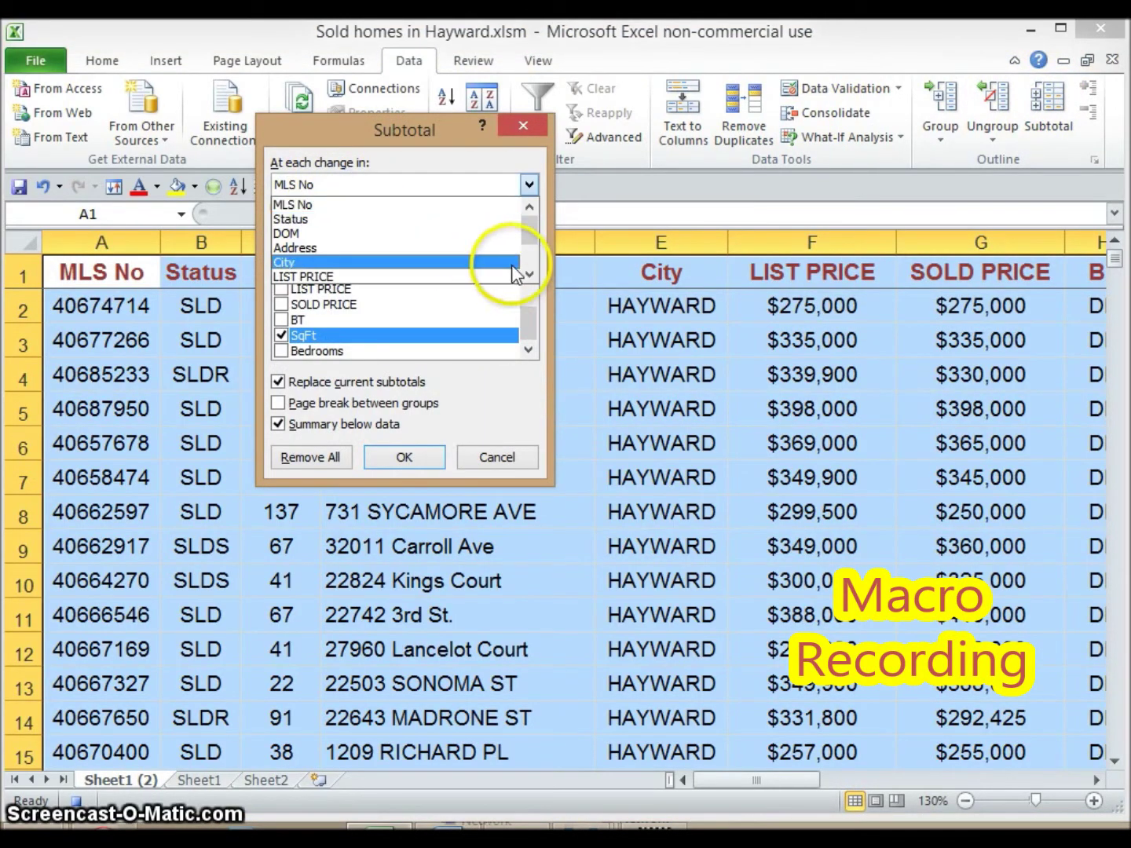
{"action": "left_click_drag", "start_coordinate": [532, 235], "coordinate": [527, 254]}
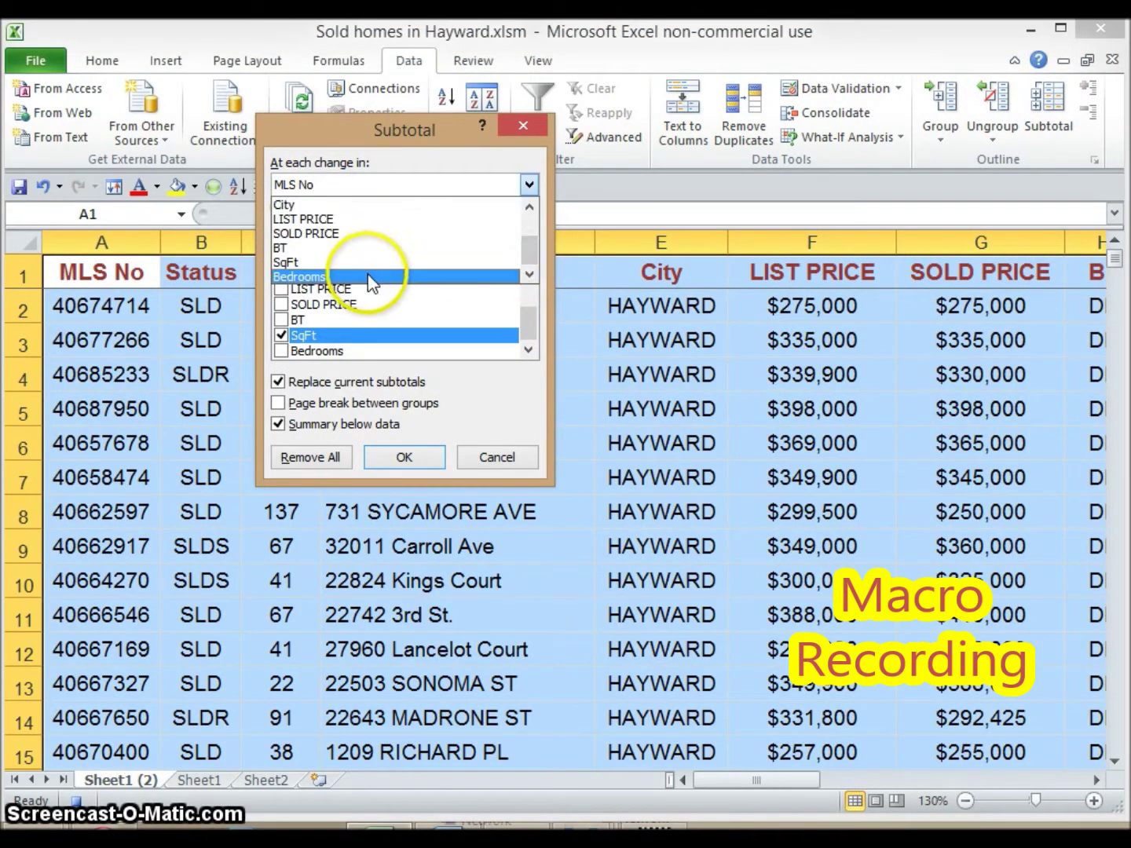
{"action": "left_click", "coordinate": [371, 278]}
{"action": "left_click", "coordinate": [280, 288]}
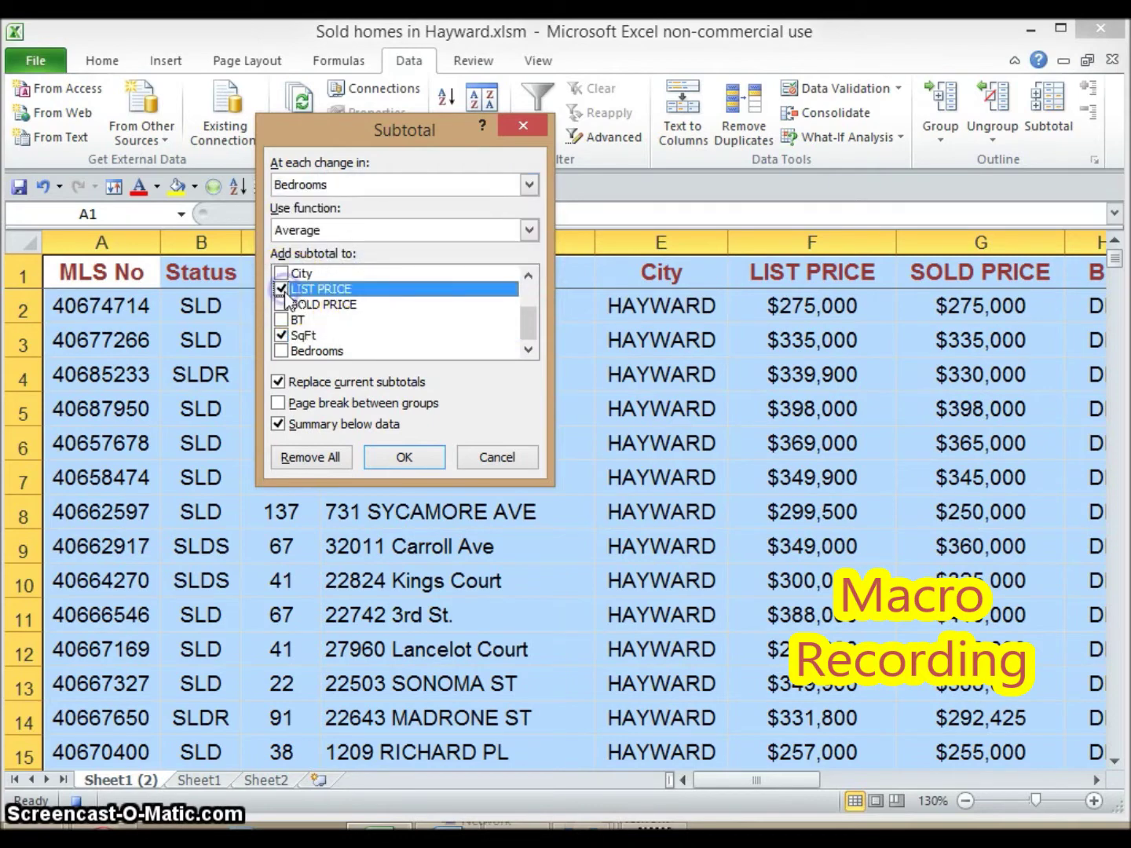
{"action": "left_click", "coordinate": [282, 304]}
{"action": "left_click", "coordinate": [280, 336]}
{"action": "left_click", "coordinate": [403, 459]}
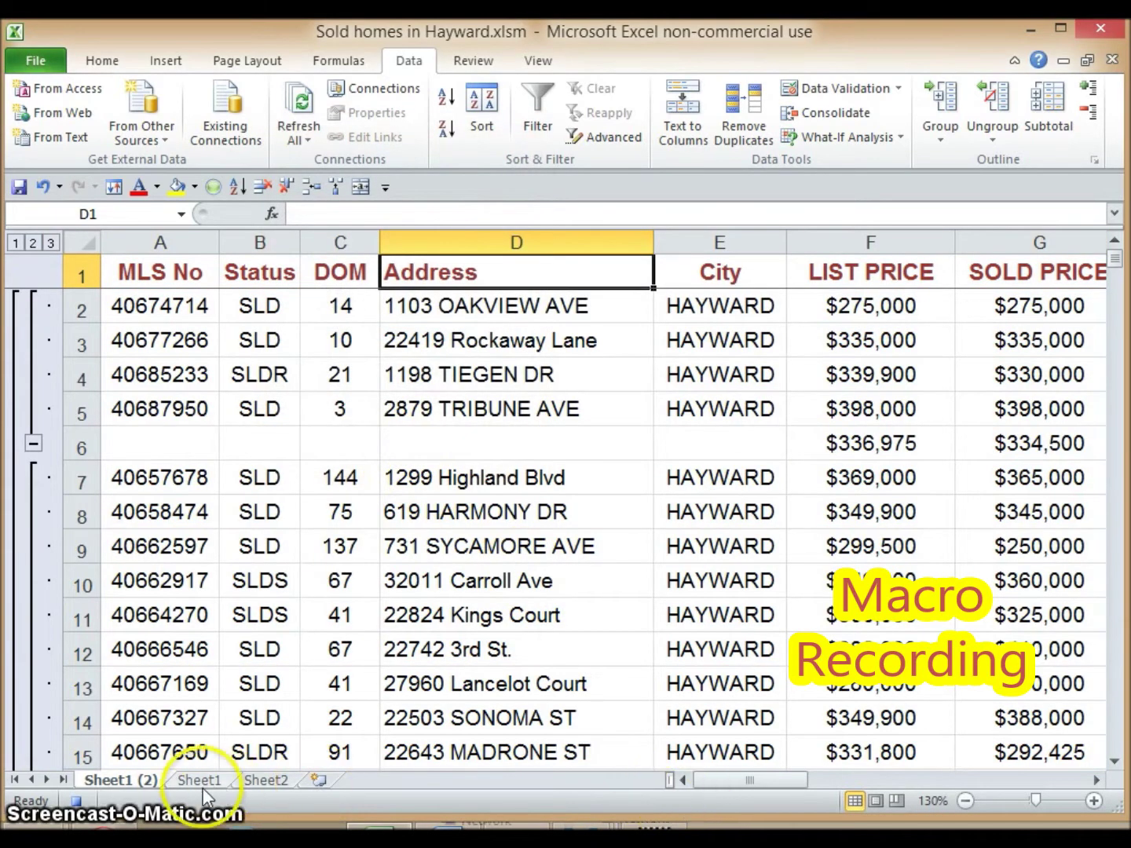
Collapse the subtotal outline to level 2 and stop recording the macro
{"action": "left_click", "coordinate": [33, 243]}
{"action": "left_click_drag", "start_coordinate": [716, 783], "coordinate": [767, 787]}
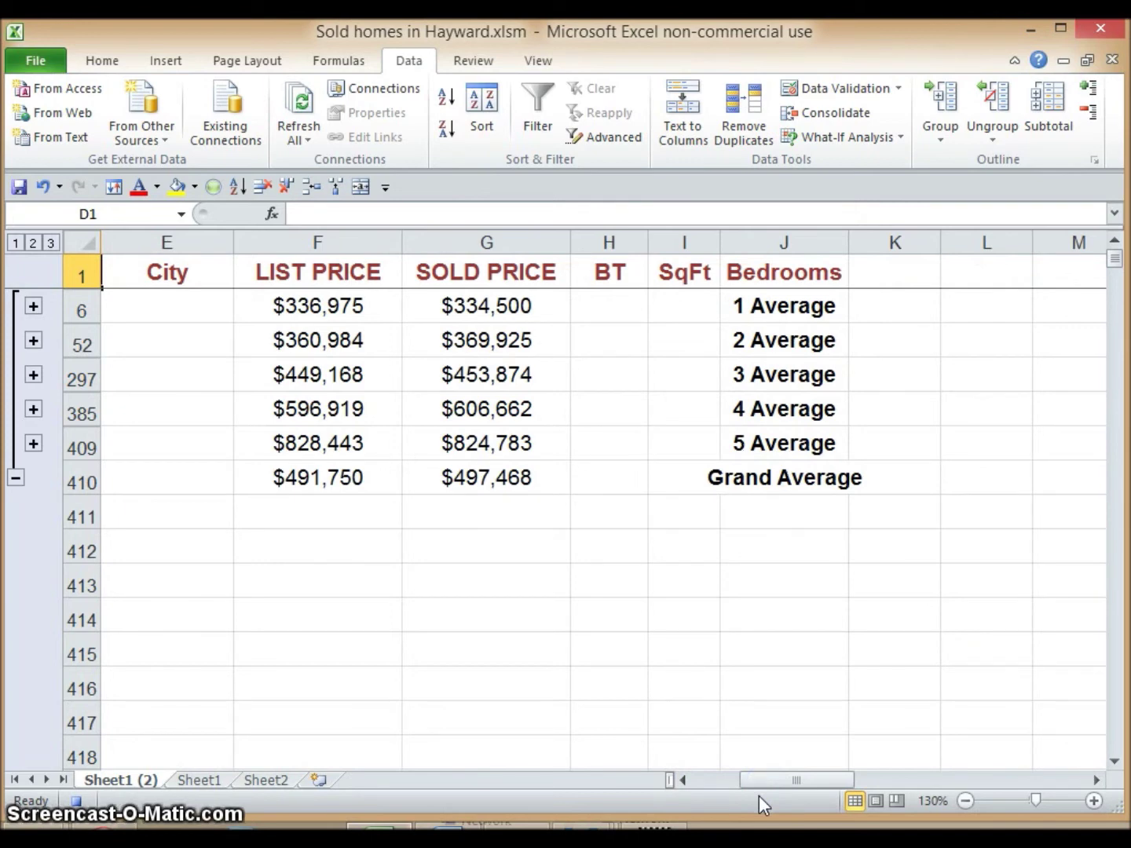
{"action": "left_click", "coordinate": [540, 61]}
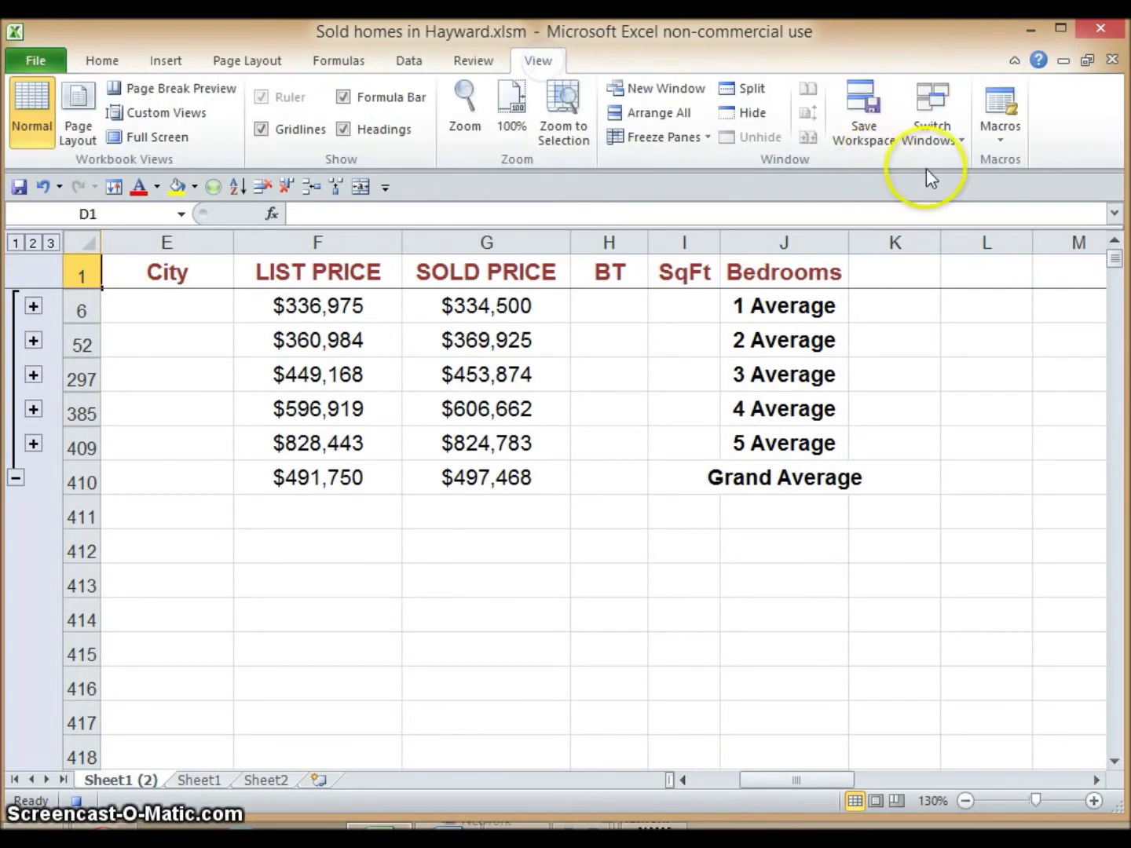
{"action": "left_click", "coordinate": [999, 135]}
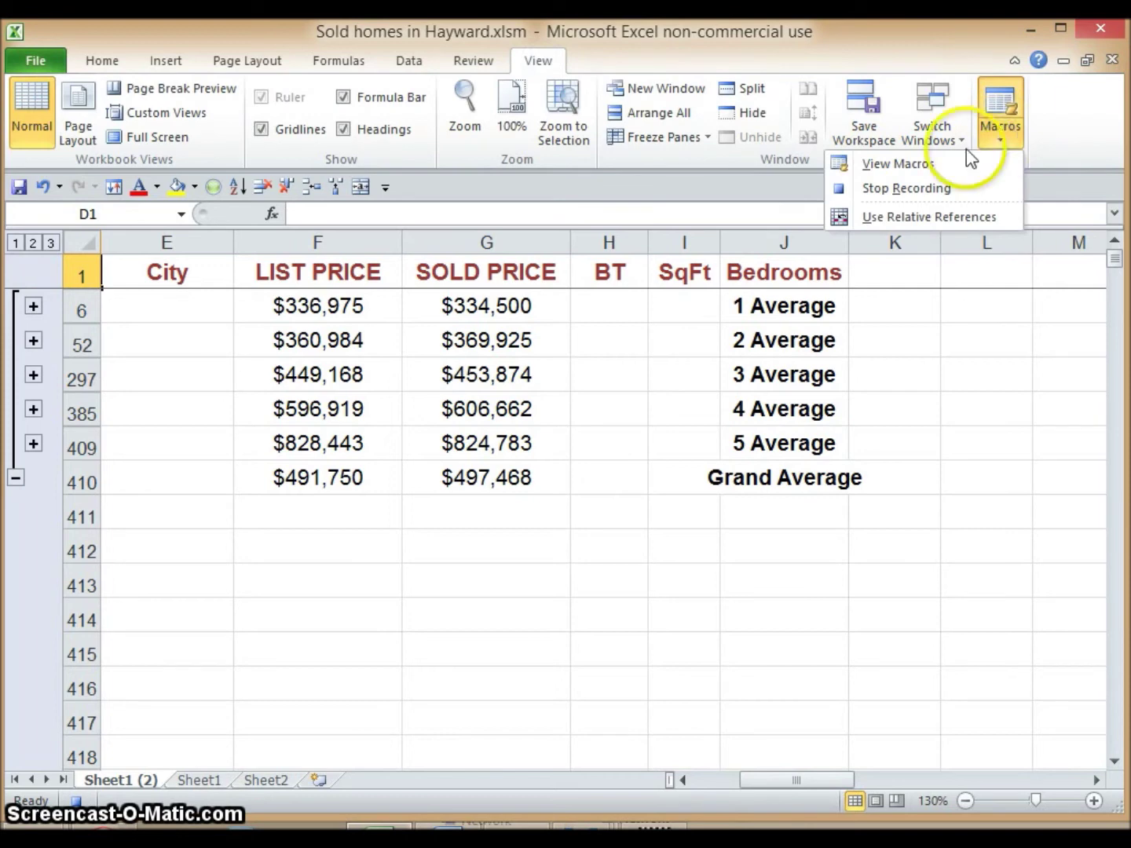
{"action": "left_click", "coordinate": [915, 188]}
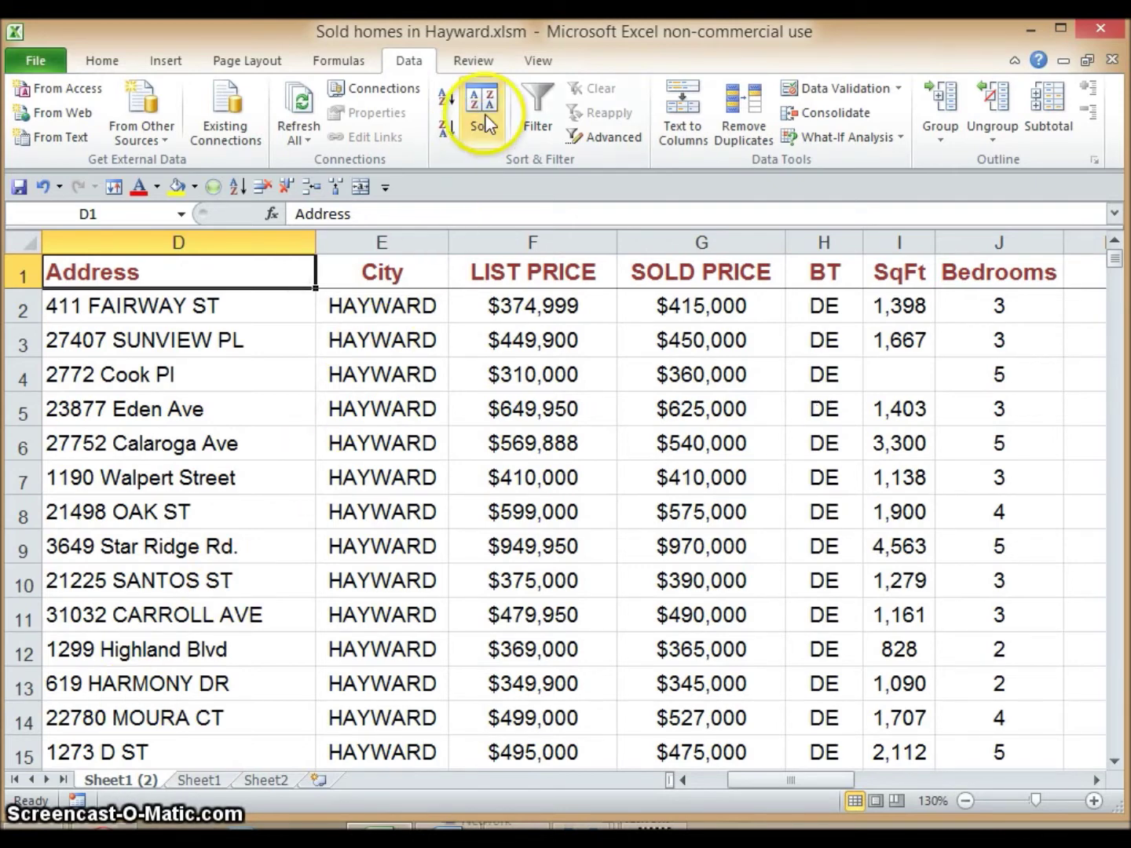
Run the Subtotal macro on the unsorted Sheet1 (2) data
{"action": "left_click", "coordinate": [538, 61]}
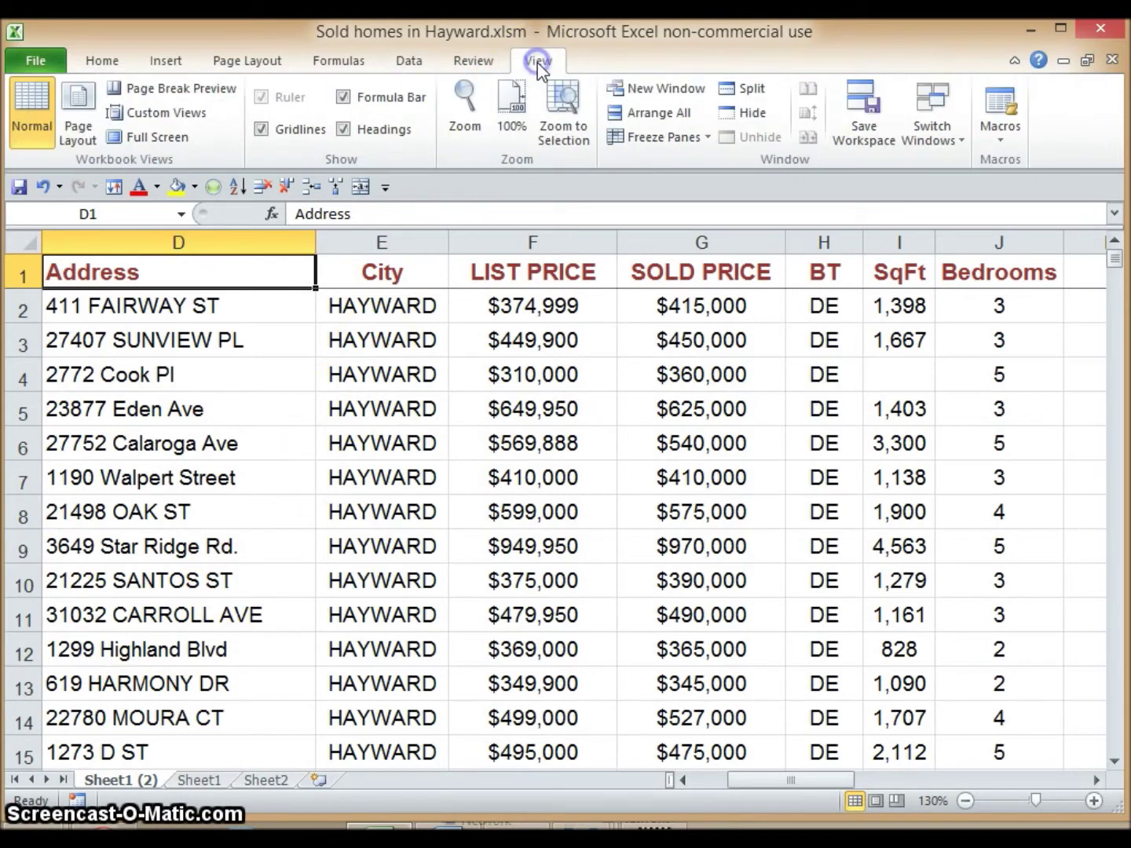
{"action": "left_click", "coordinate": [999, 142]}
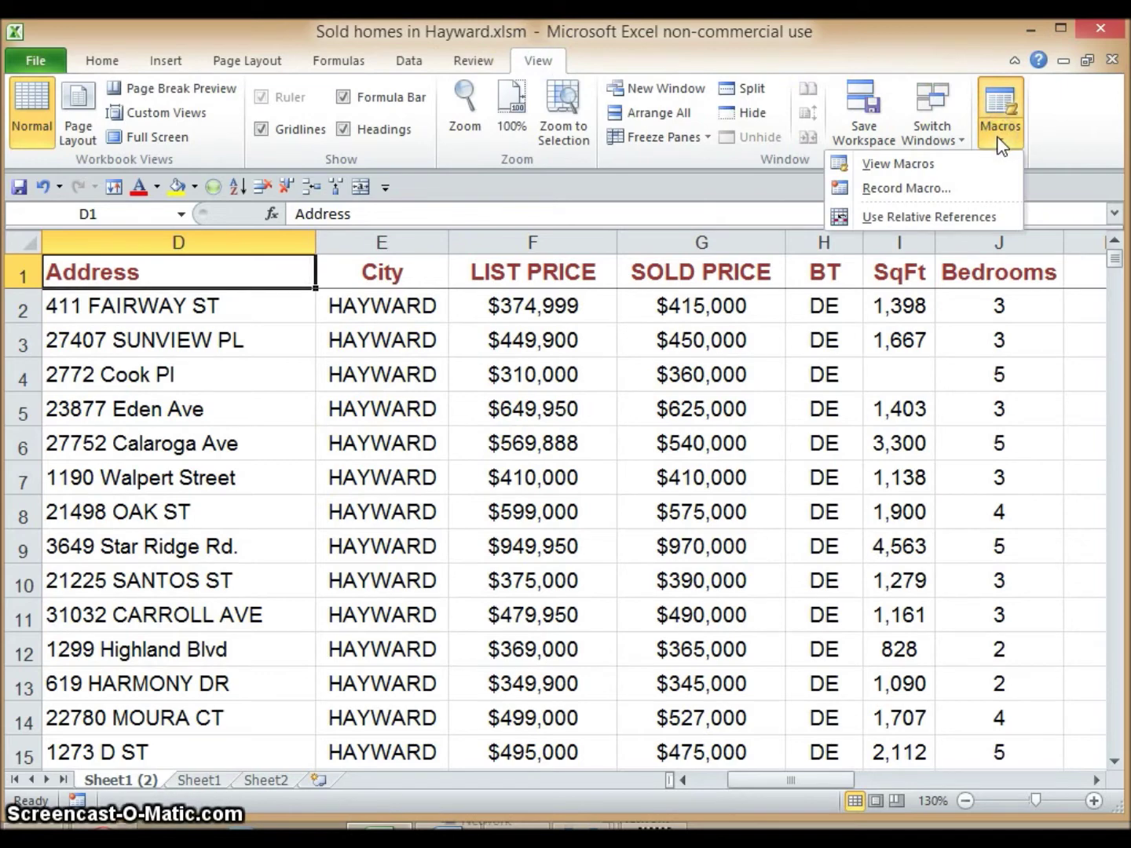
{"action": "left_click", "coordinate": [898, 163]}
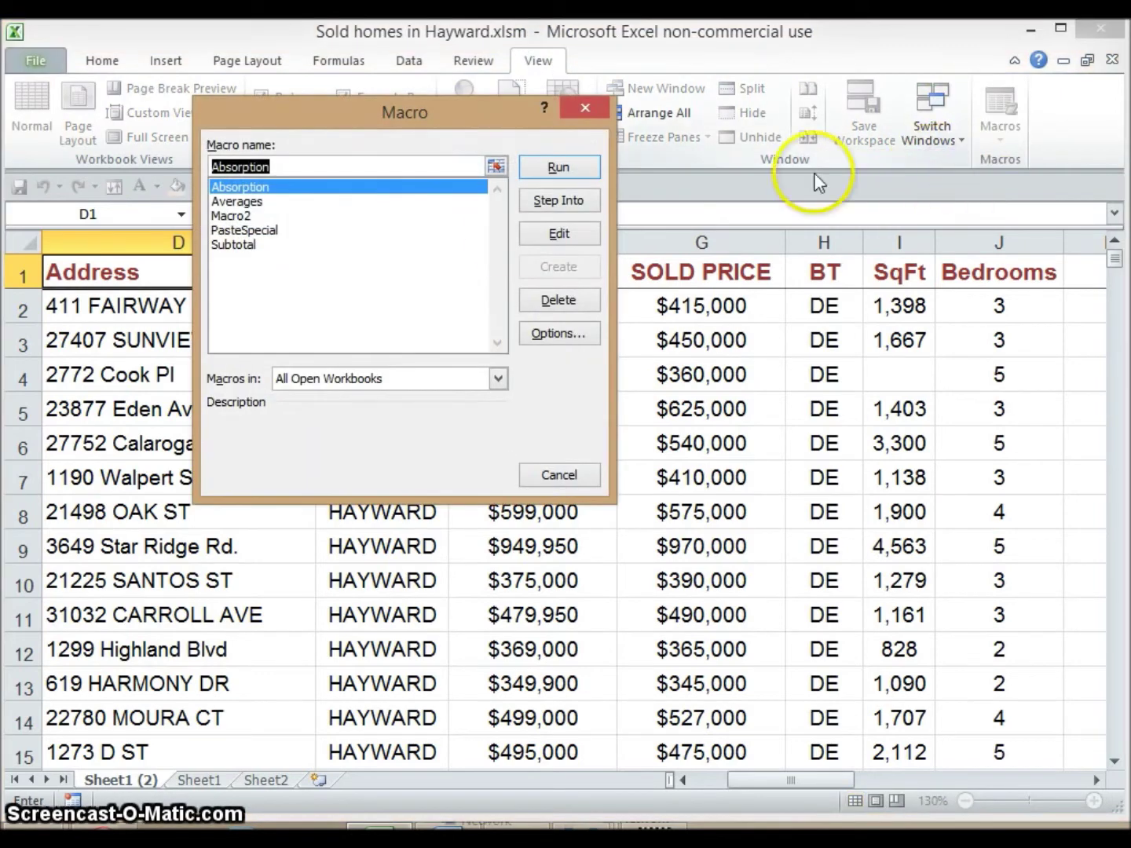
{"action": "left_click", "coordinate": [234, 247]}
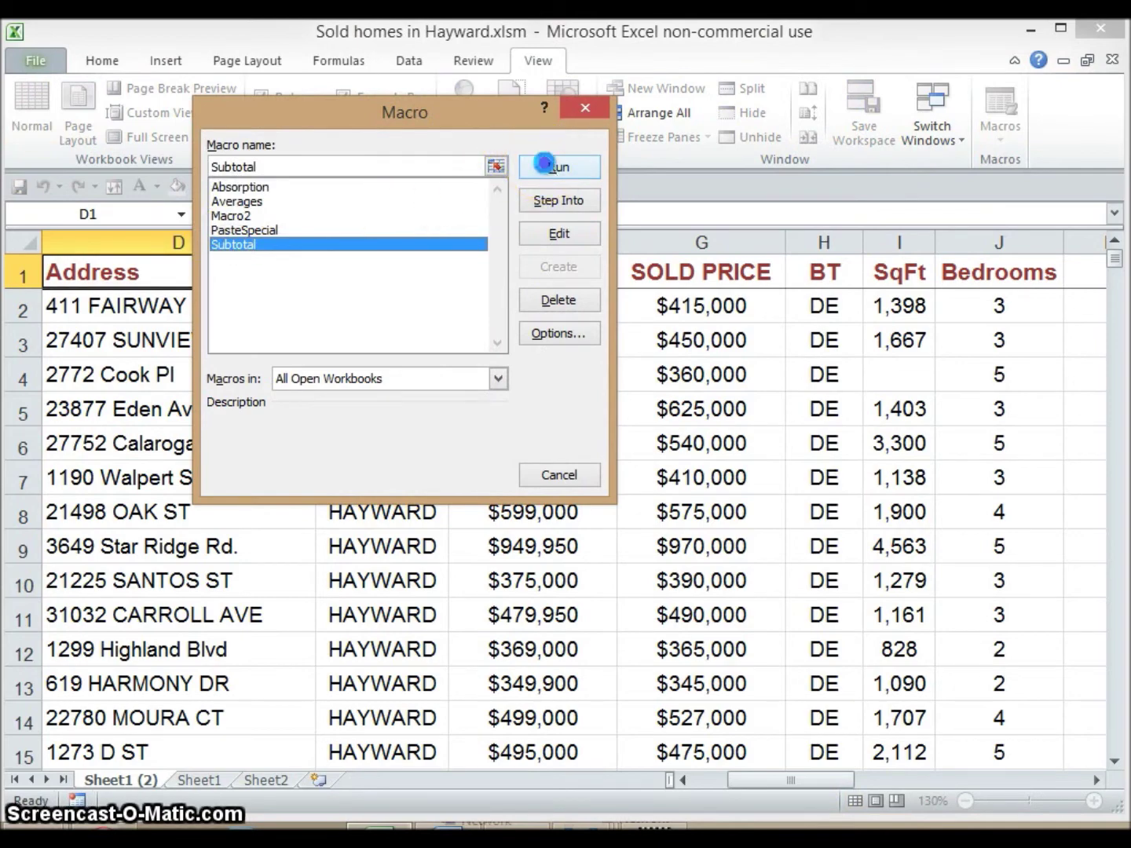
{"action": "left_click", "coordinate": [544, 163]}
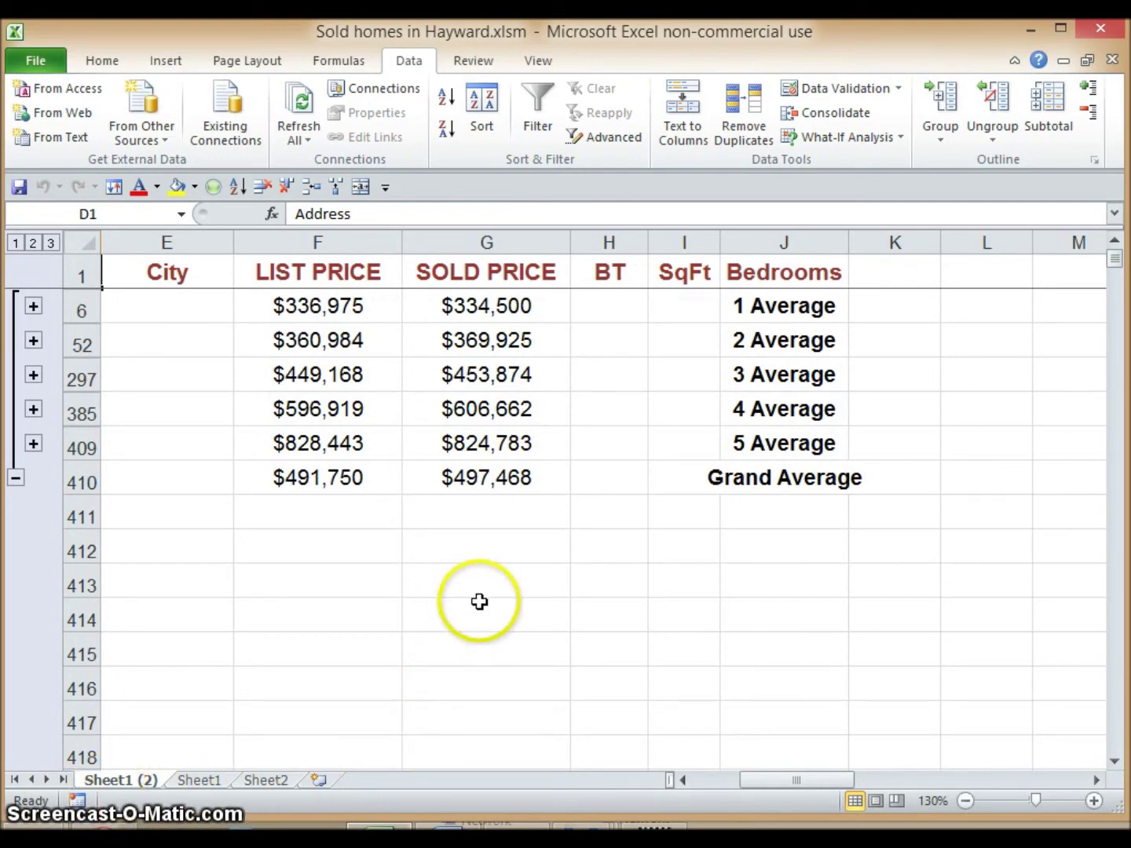
Copy only the LIST PRICE and SOLD PRICE averages in rows 6, 52, 297, 385, 409 and 410 of Sheet1 (2)
{"action": "left_click", "coordinate": [279, 781]}
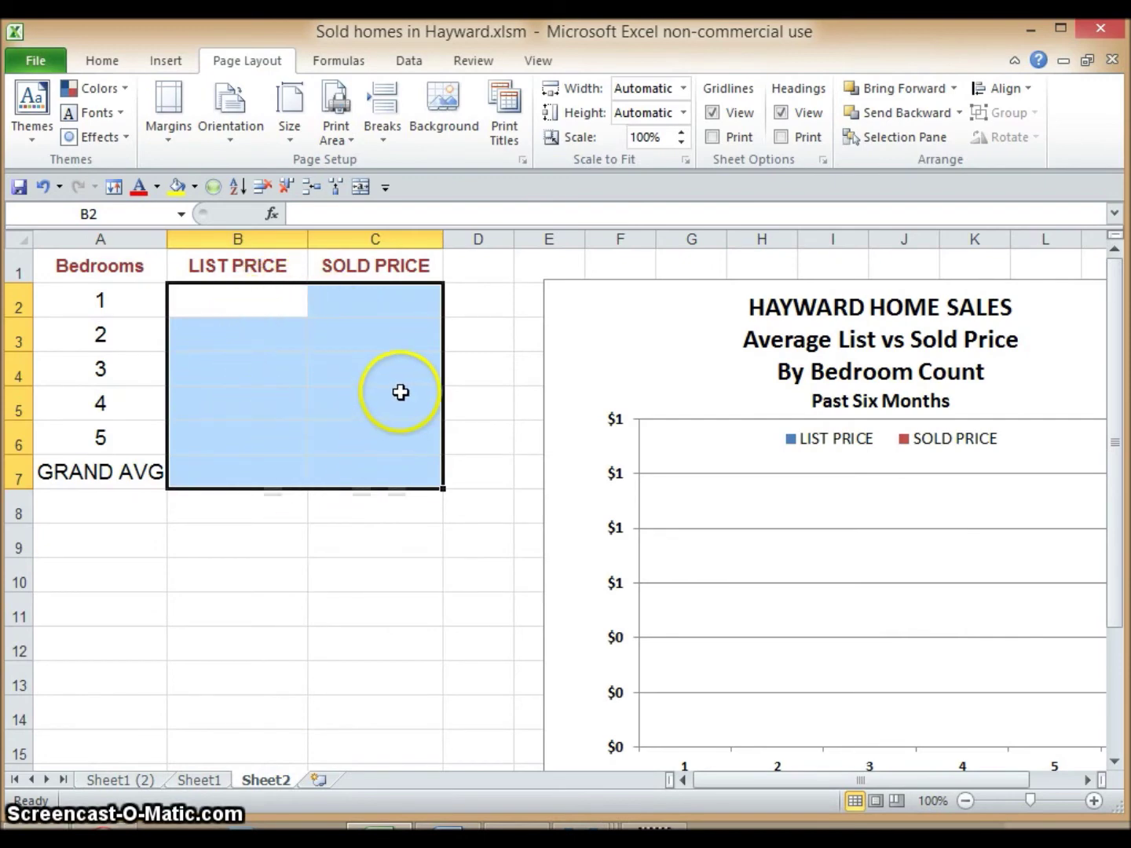
{"action": "left_click", "coordinate": [206, 784]}
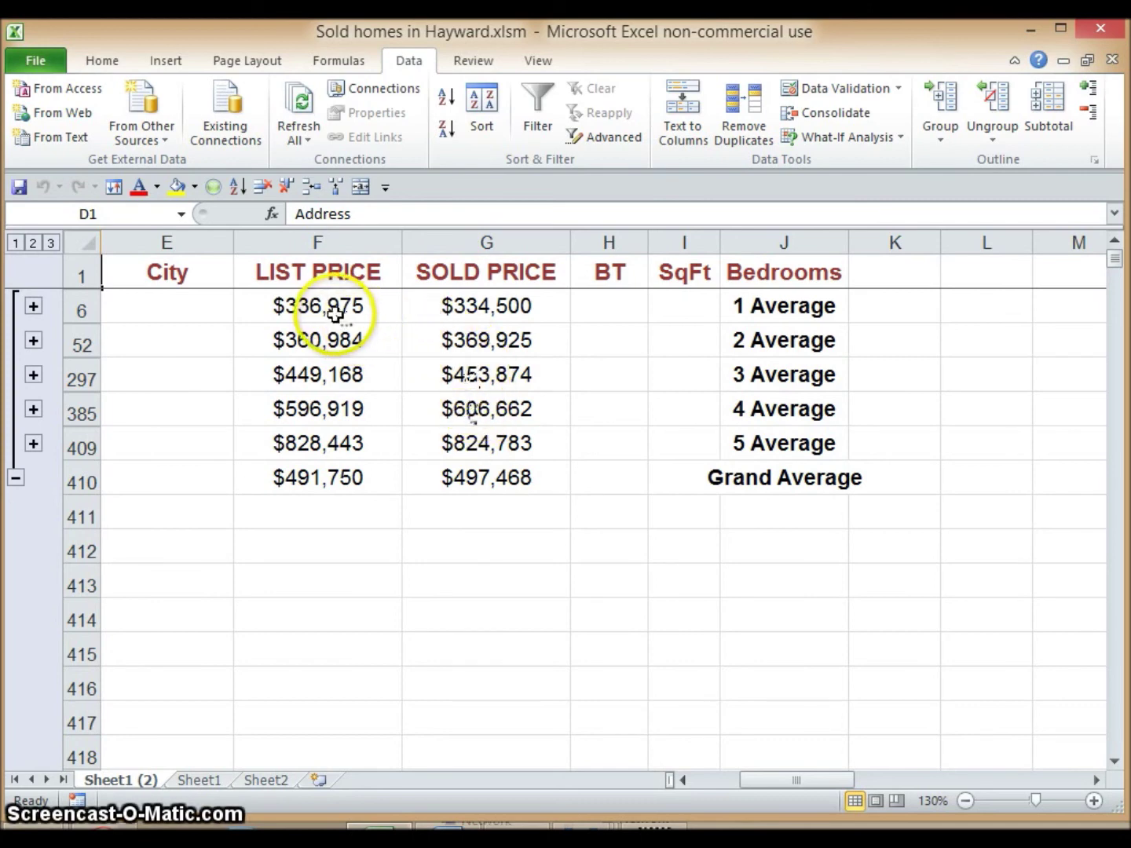
{"action": "left_click_drag", "start_coordinate": [330, 311], "coordinate": [420, 307]}
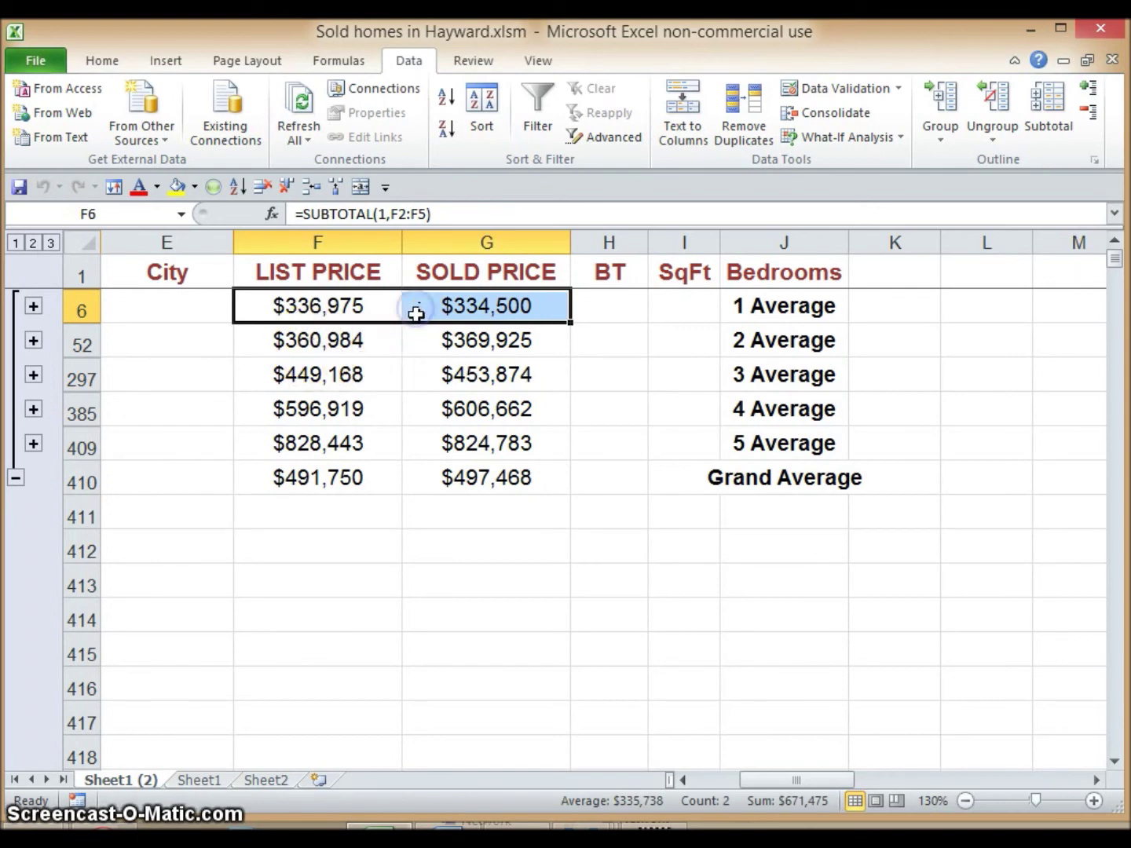
{"action": "left_click_drag", "start_coordinate": [302, 308], "coordinate": [416, 307]}
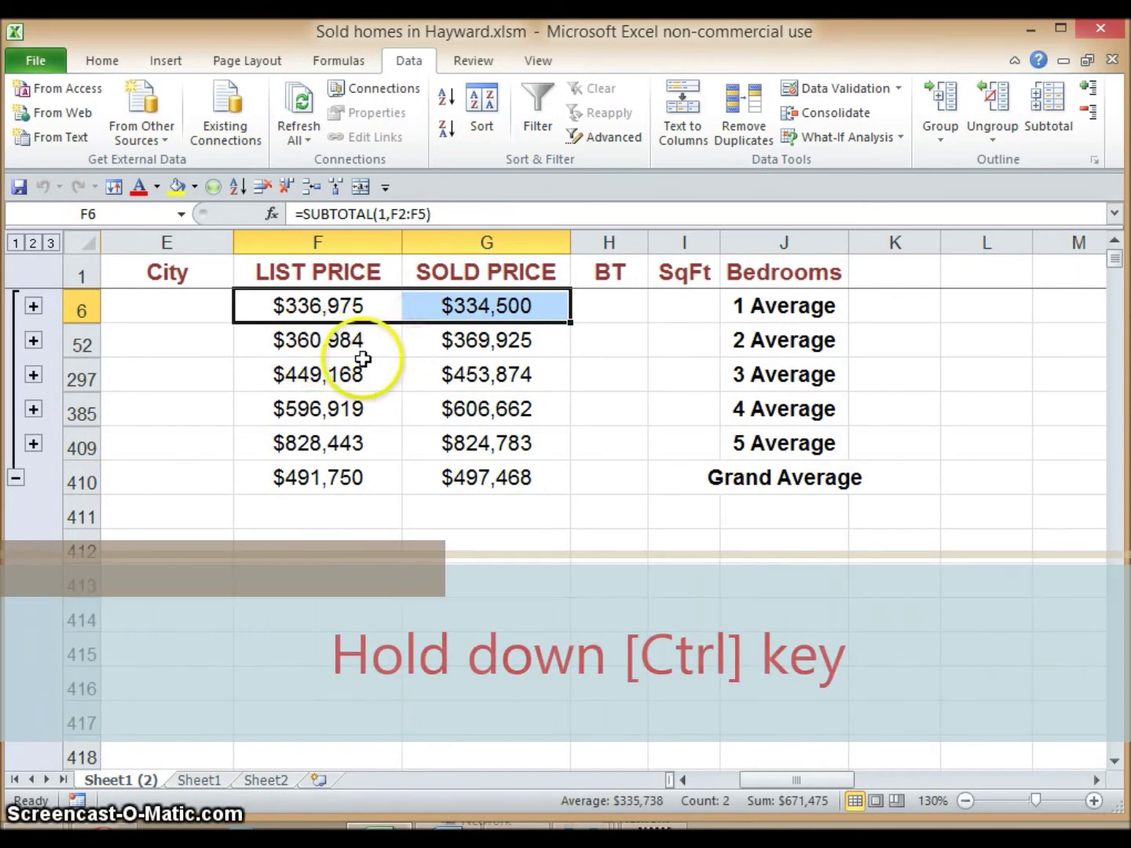
{"action": "left_click", "coordinate": [311, 344], "text": "ctrl"}
{"action": "left_click_drag", "start_coordinate": [360, 341], "coordinate": [417, 338]}
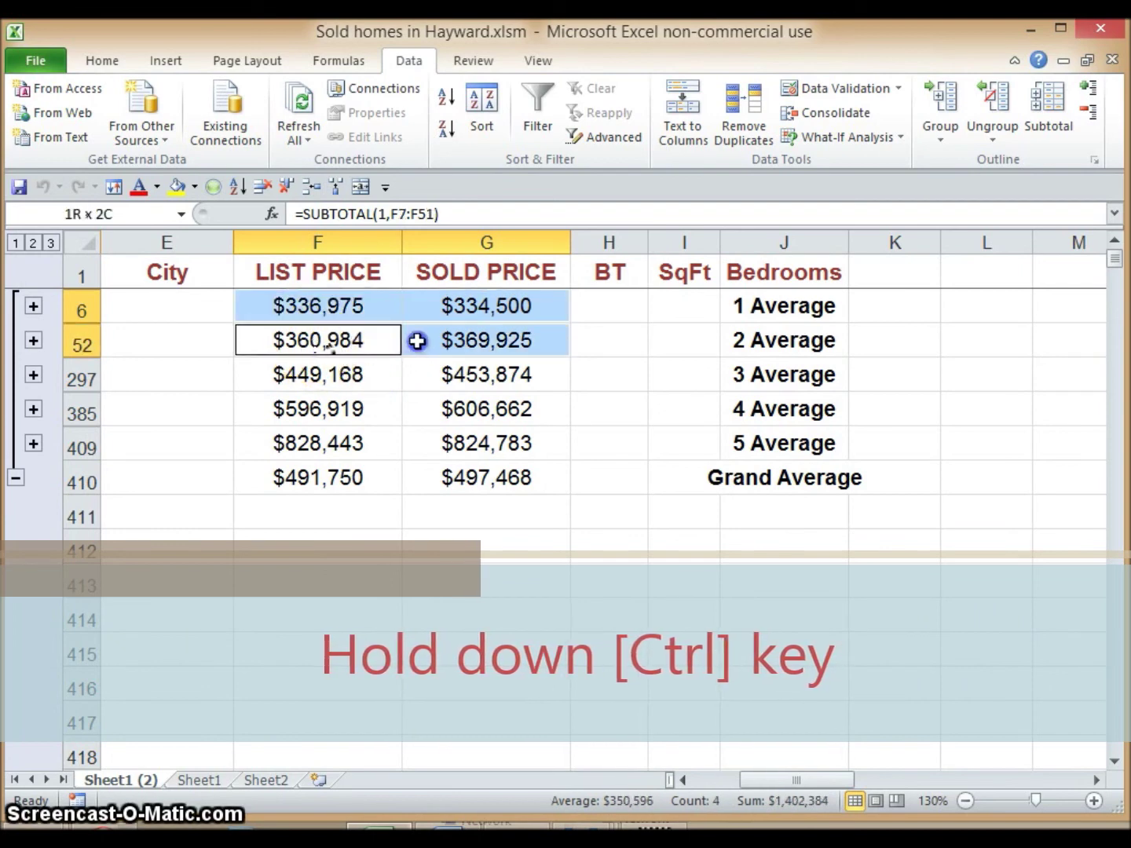
{"action": "left_click_drag", "start_coordinate": [322, 376], "coordinate": [416, 375]}
{"action": "left_click_drag", "start_coordinate": [333, 415], "coordinate": [411, 409]}
{"action": "left_click_drag", "start_coordinate": [336, 439], "coordinate": [416, 442]}
{"action": "left_click_drag", "start_coordinate": [341, 475], "coordinate": [409, 480]}
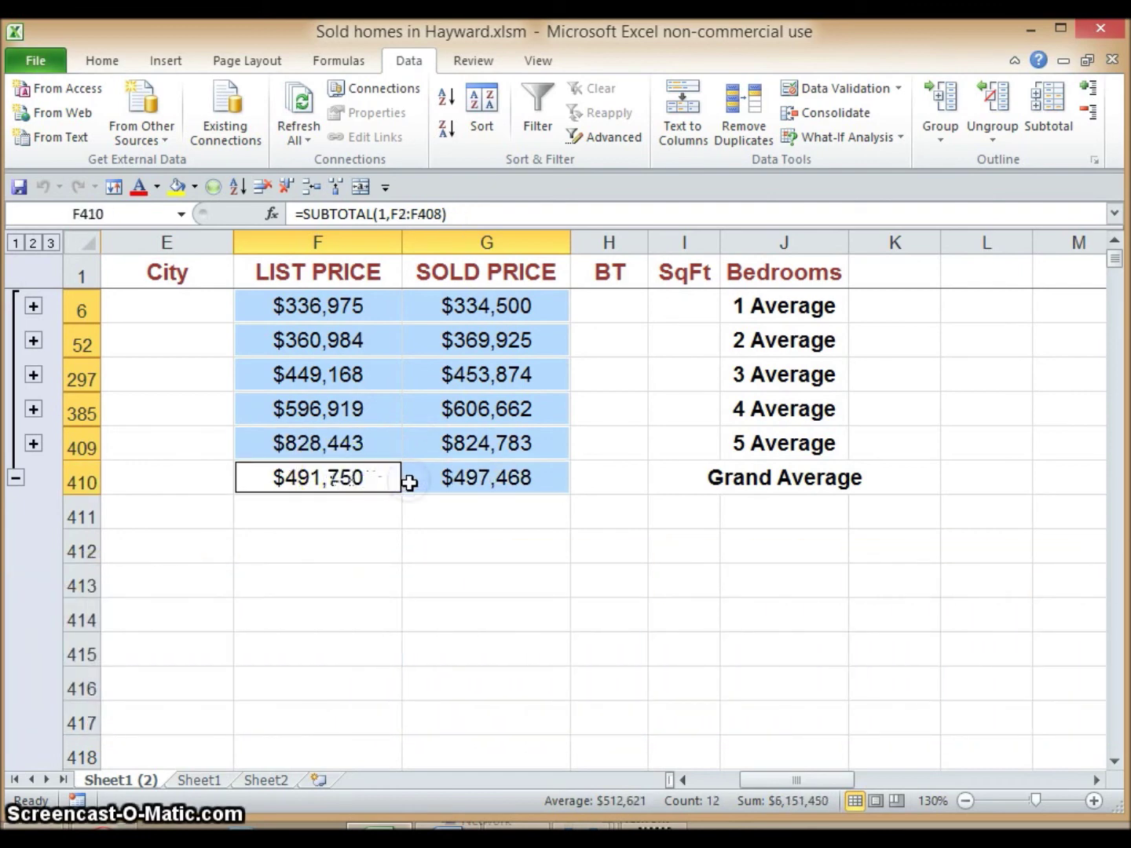
{"action": "right_click", "coordinate": [436, 474]}
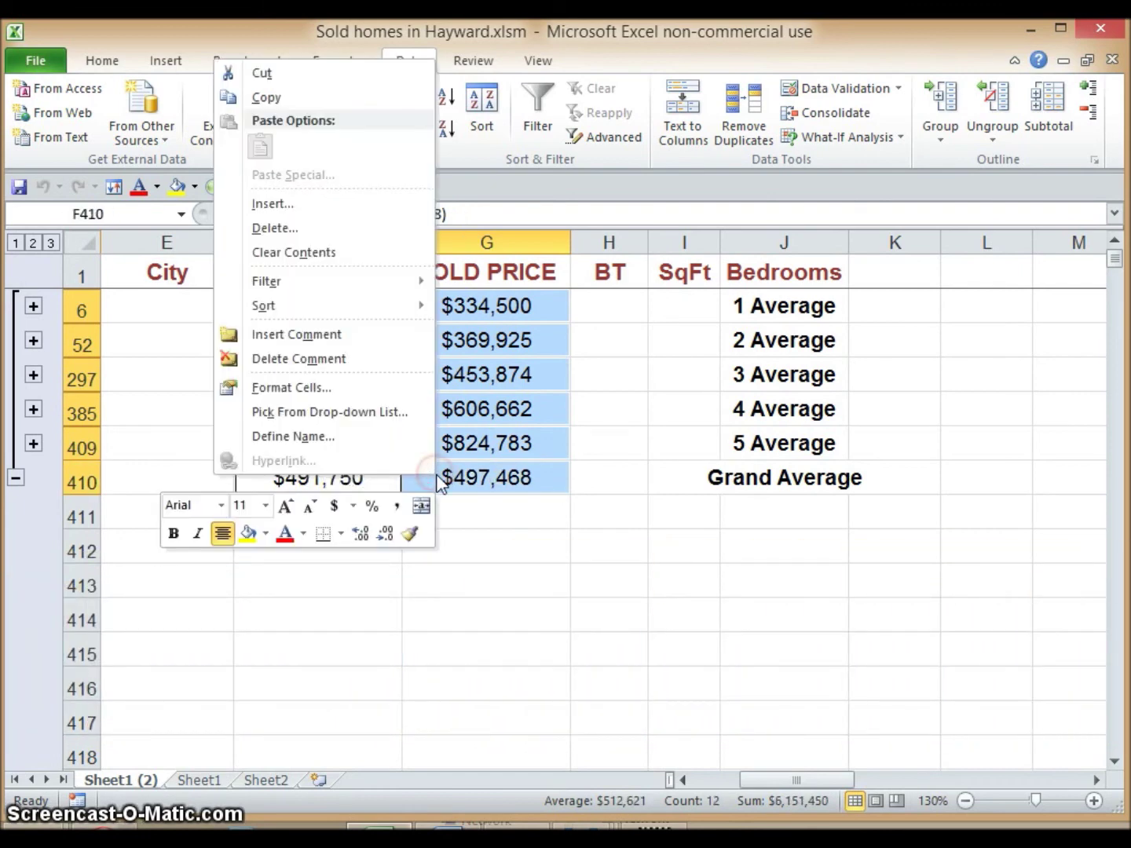
{"action": "left_click", "coordinate": [268, 96]}
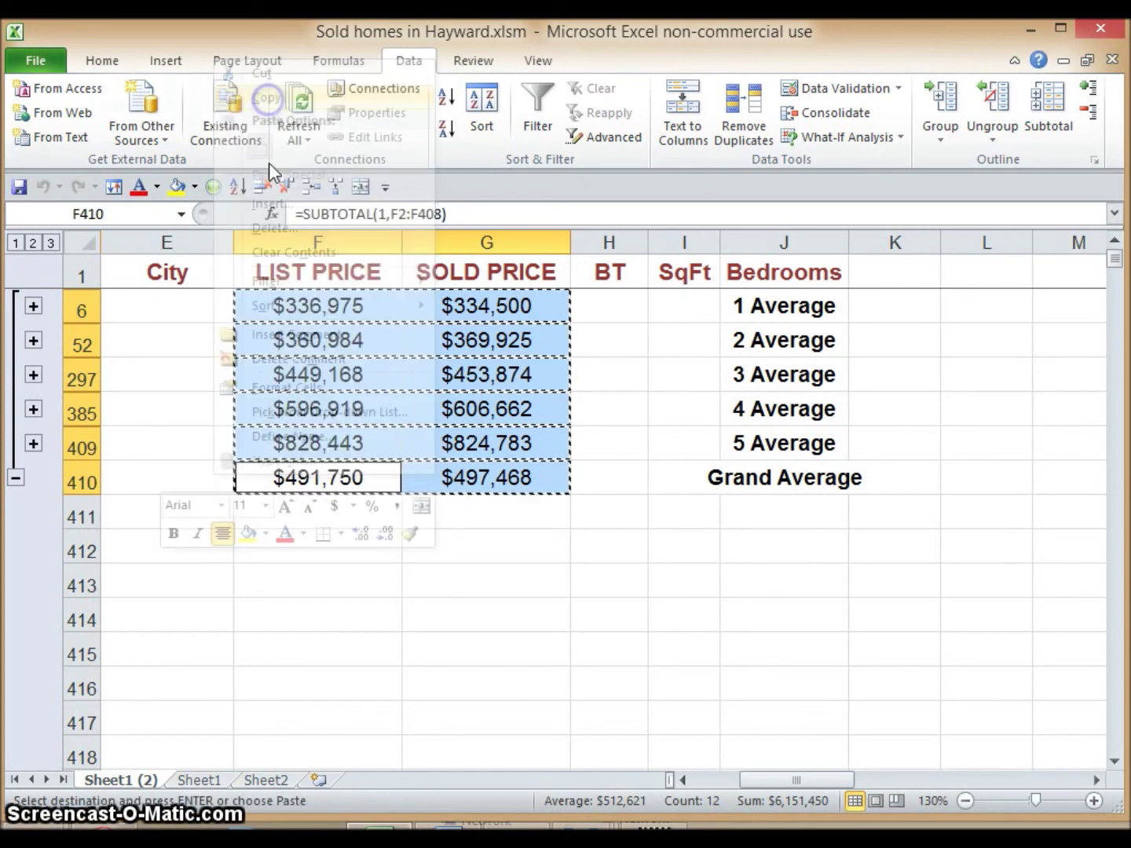
Paste the copied averages as values into the Sheet2 table starting at cell B2 to fill the chart data
{"action": "left_click", "coordinate": [265, 781]}
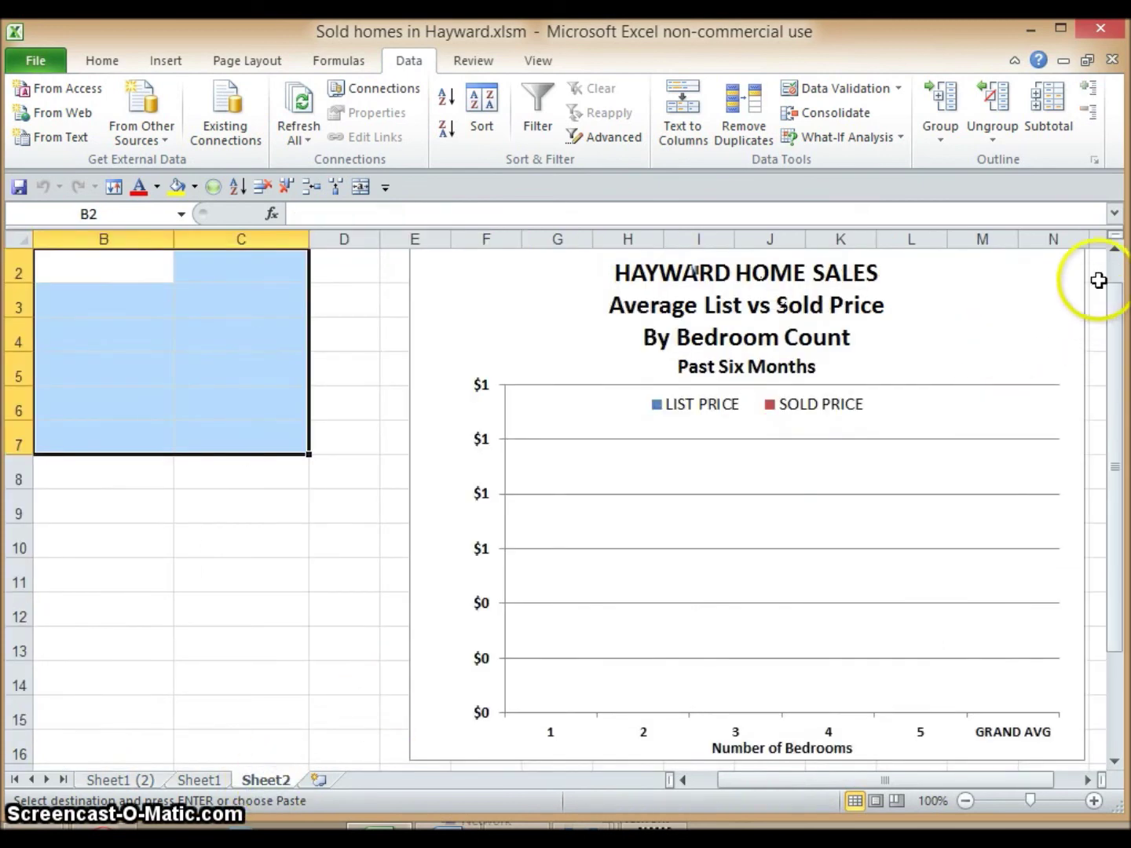
{"action": "left_click", "coordinate": [1113, 248]}
{"action": "left_click_drag", "start_coordinate": [737, 783], "coordinate": [716, 782]}
{"action": "left_click", "coordinate": [185, 297]}
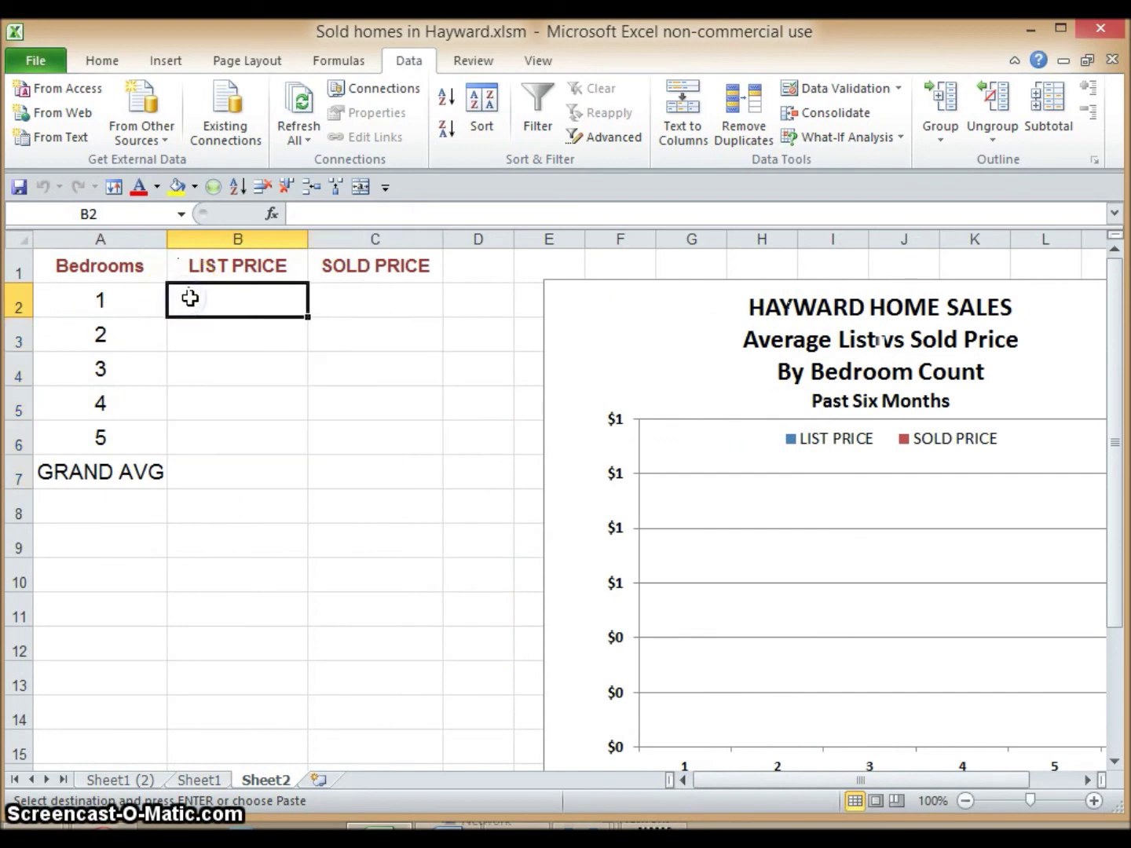
{"action": "right_click", "coordinate": [192, 300]}
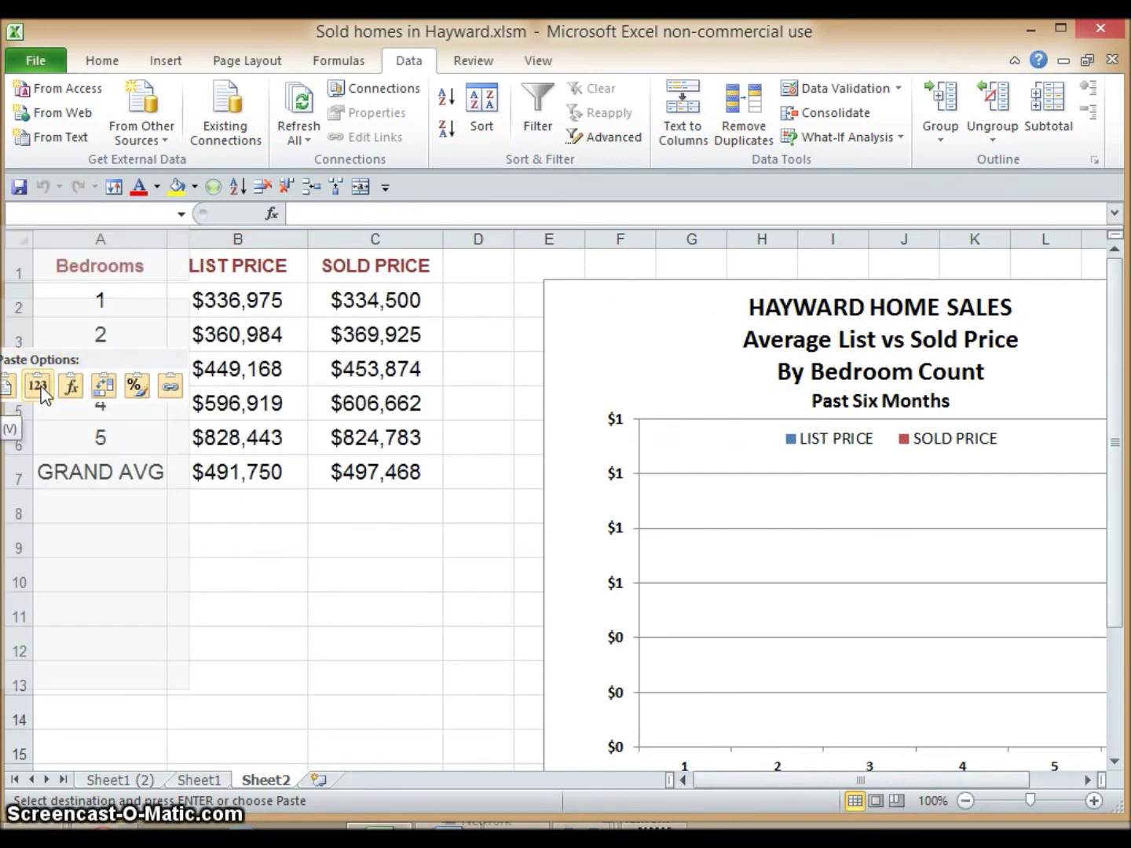
{"action": "left_click", "coordinate": [39, 387]}
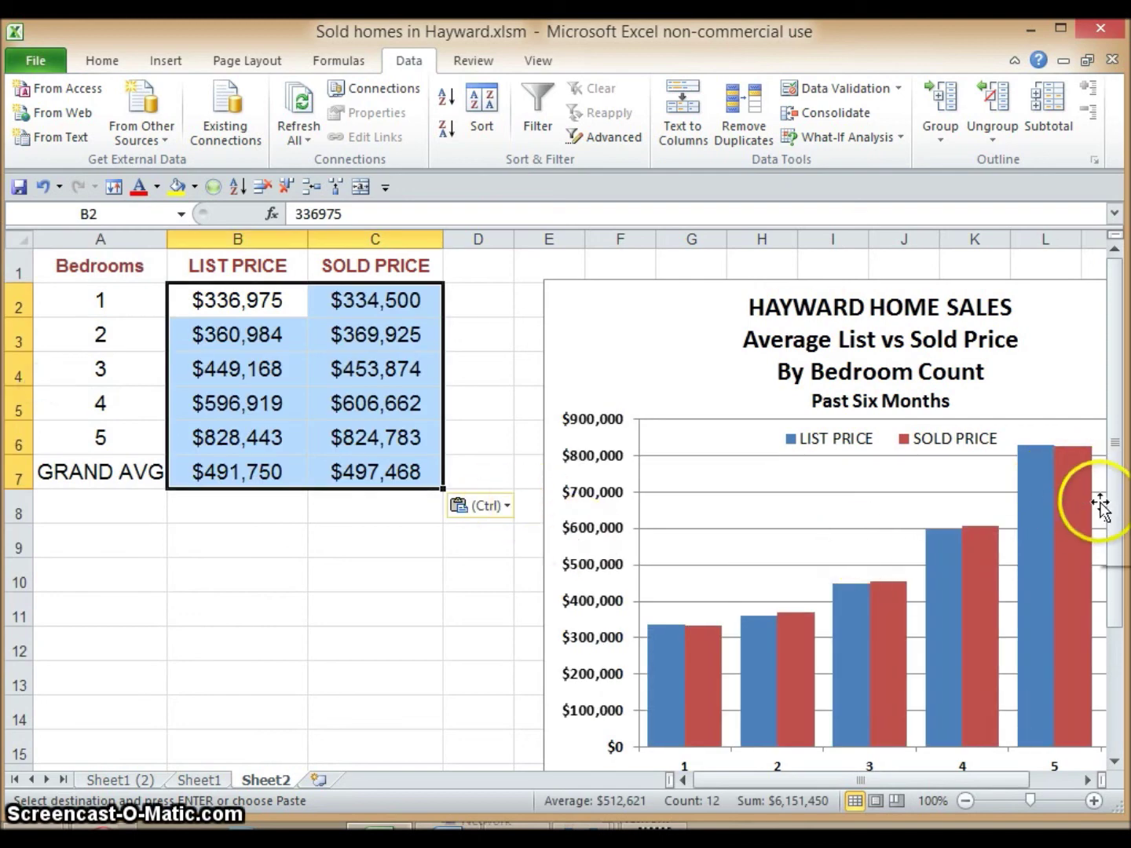
{"action": "left_click_drag", "start_coordinate": [1117, 493], "coordinate": [1113, 534]}
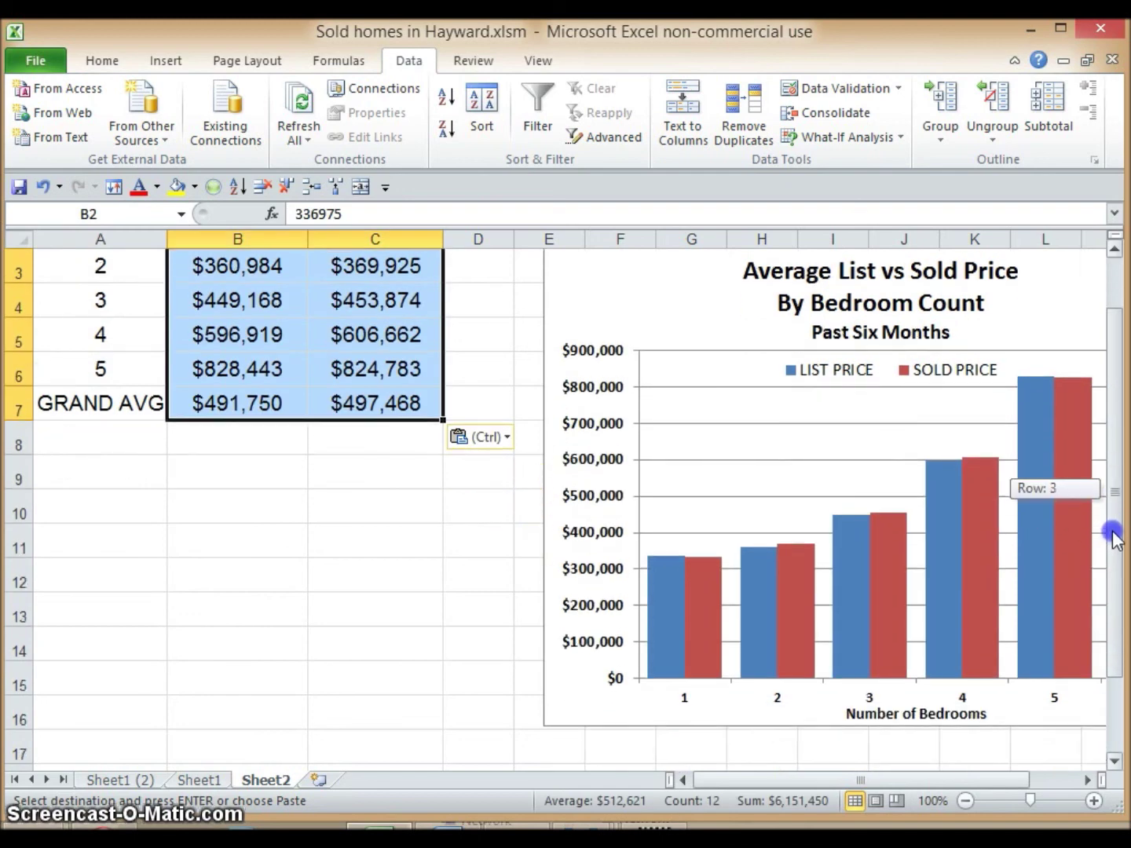
{"action": "left_click_drag", "start_coordinate": [999, 781], "coordinate": [1021, 782]}
{"action": "left_click", "coordinate": [1084, 779]}
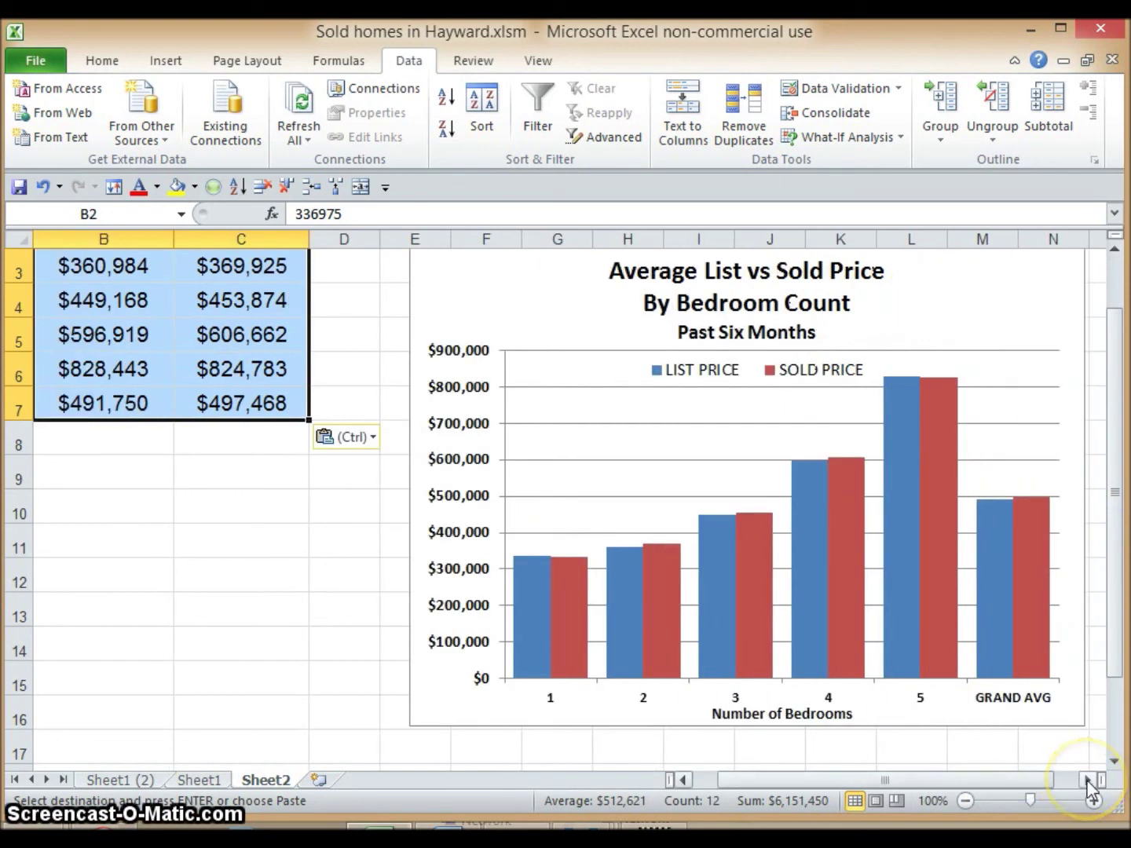